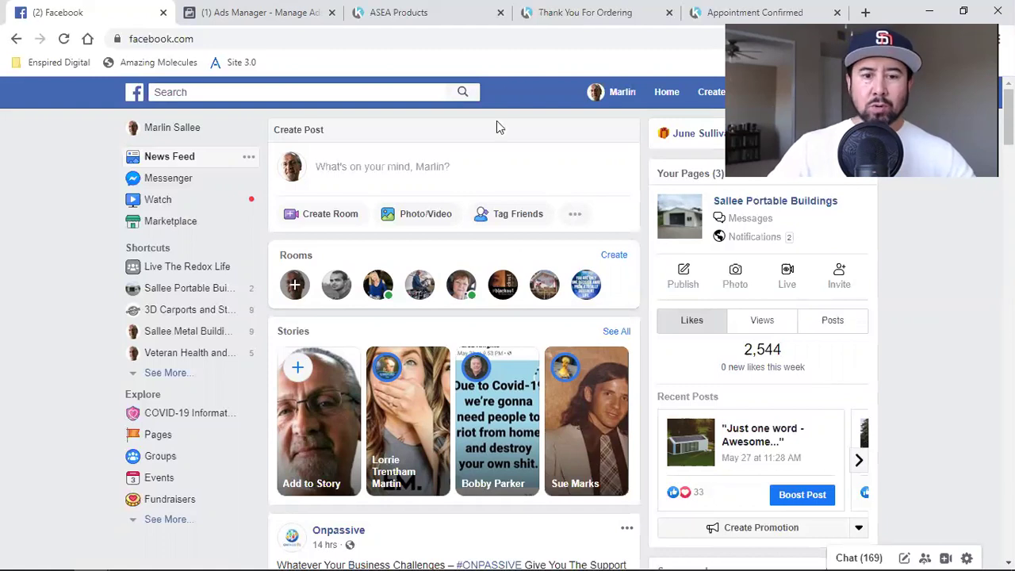
Go to the ad account's Ads Manager and open Events Manager from there.
{"action": "left_click", "coordinate": [714, 93]}
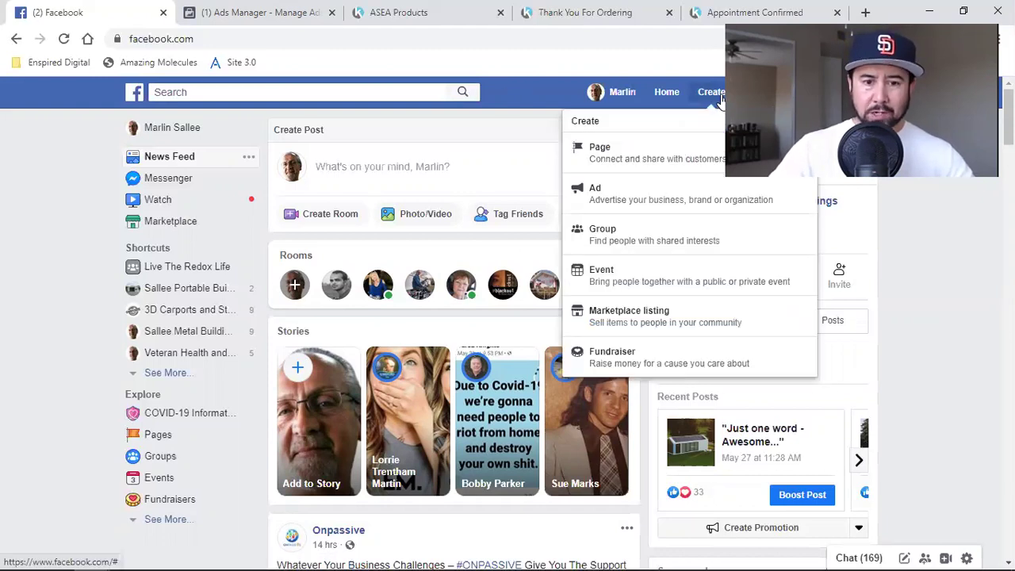
{"action": "left_click", "coordinate": [622, 197]}
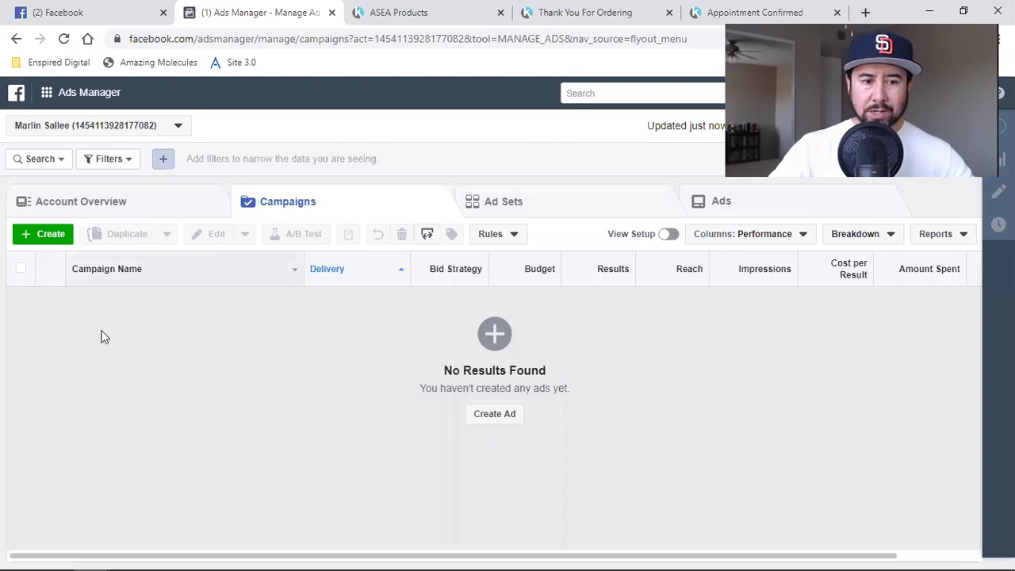
{"action": "left_click", "coordinate": [45, 93]}
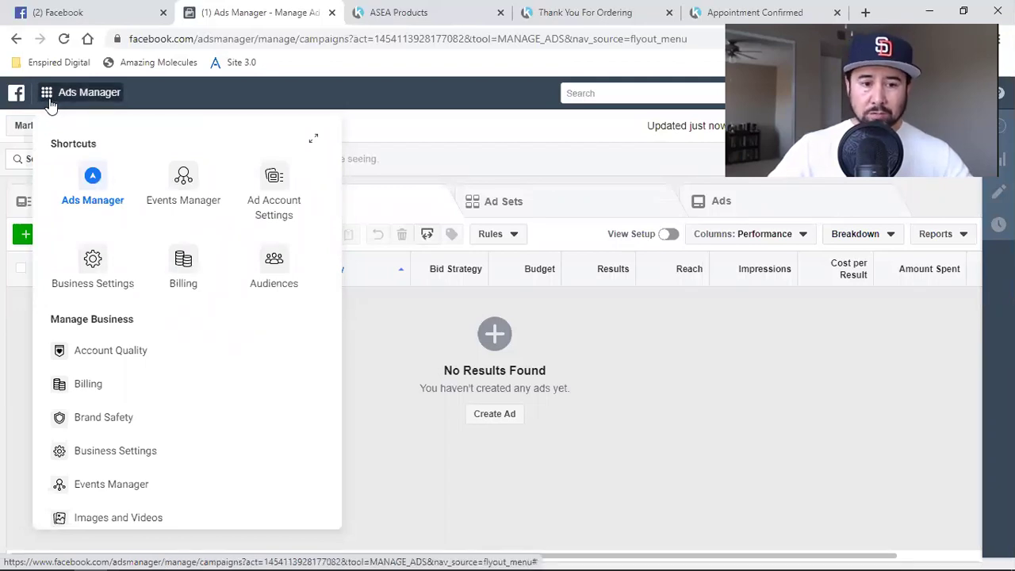
{"action": "left_click", "coordinate": [197, 189]}
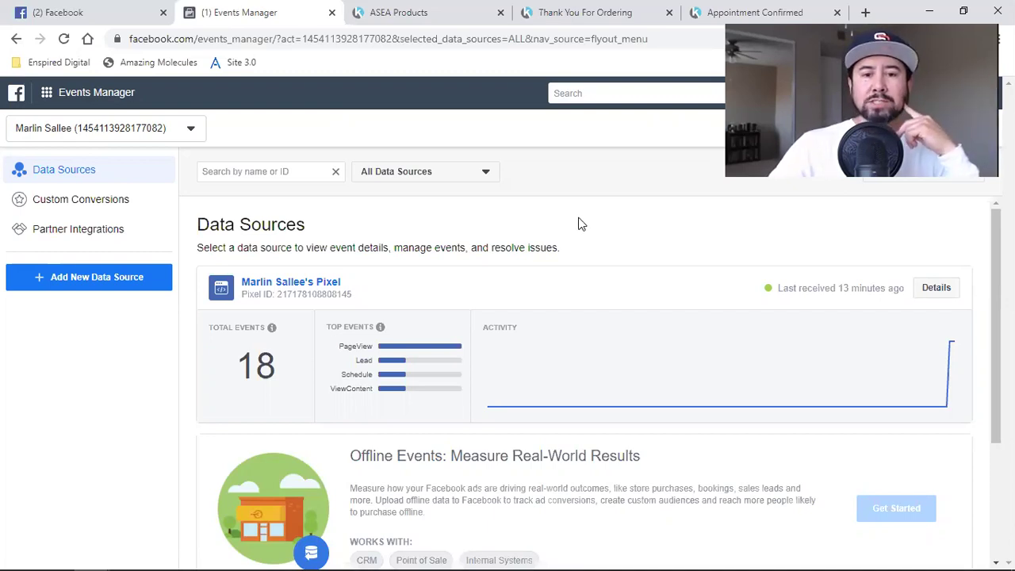
Review the funnel's ASEA Products landing page, the thank-you page and the Appointment Confirmed page.
{"action": "left_click", "coordinate": [407, 10]}
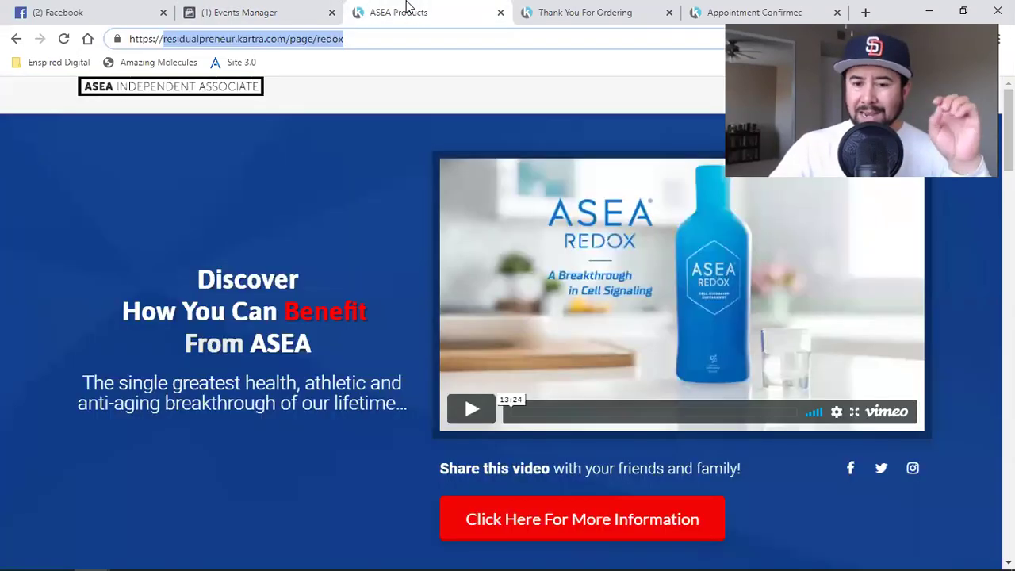
{"action": "left_click", "coordinate": [376, 282]}
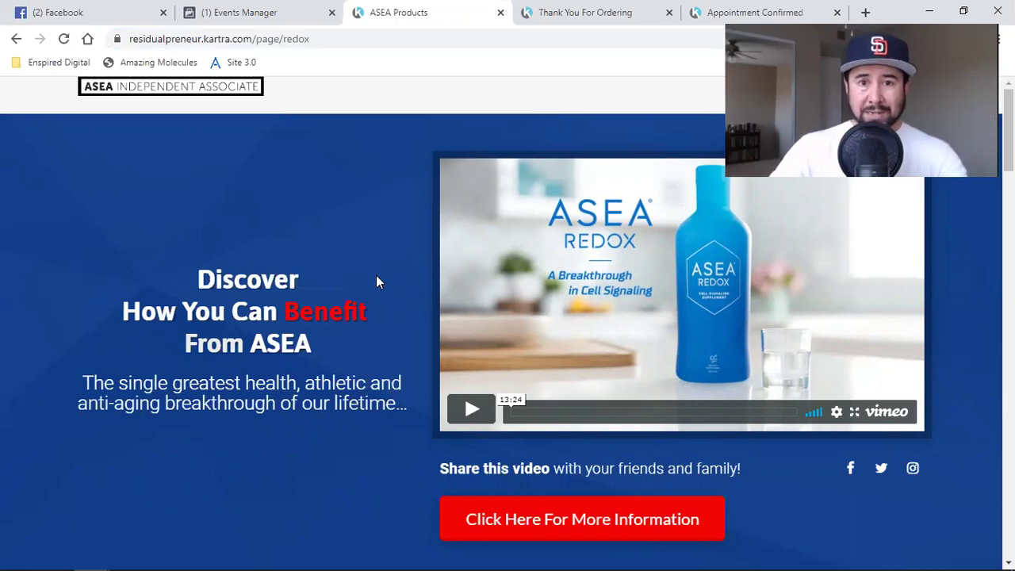
{"action": "scroll", "coordinate": [376, 282], "scroll_direction": "down", "scroll_amount": 2}
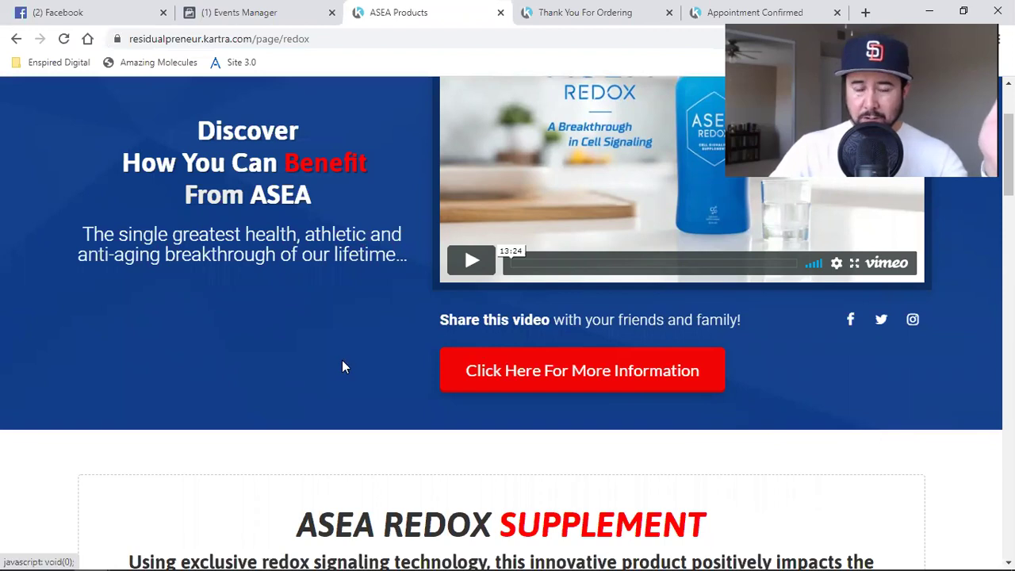
{"action": "scroll", "coordinate": [343, 363], "scroll_direction": "up", "scroll_amount": 2}
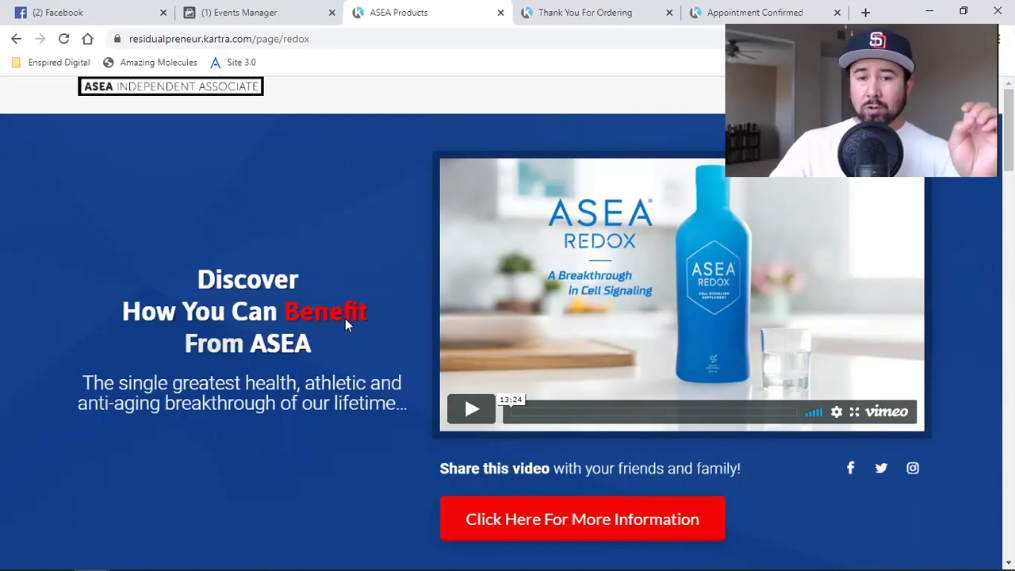
{"action": "left_click", "coordinate": [562, 11]}
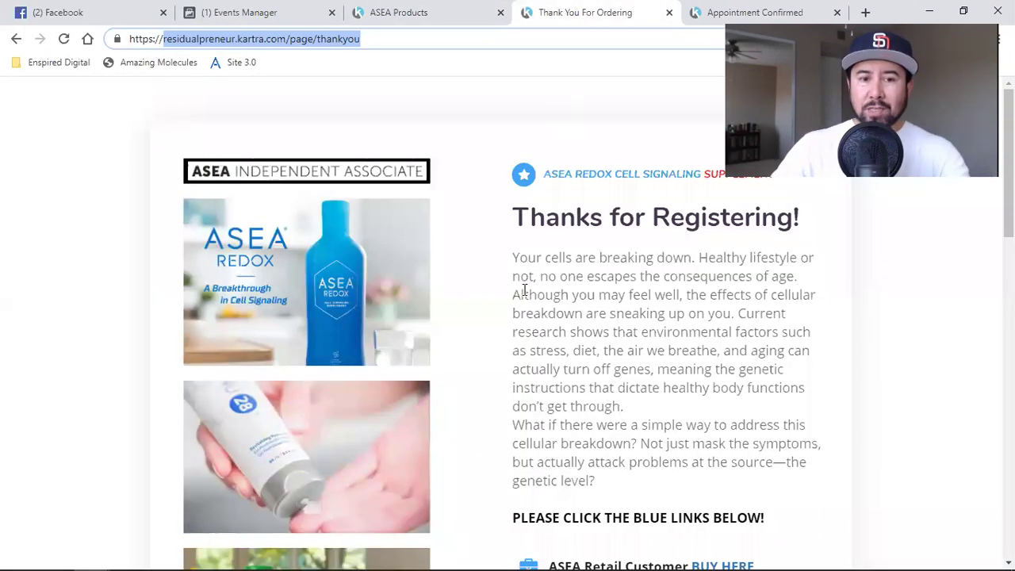
{"action": "left_click", "coordinate": [444, 10]}
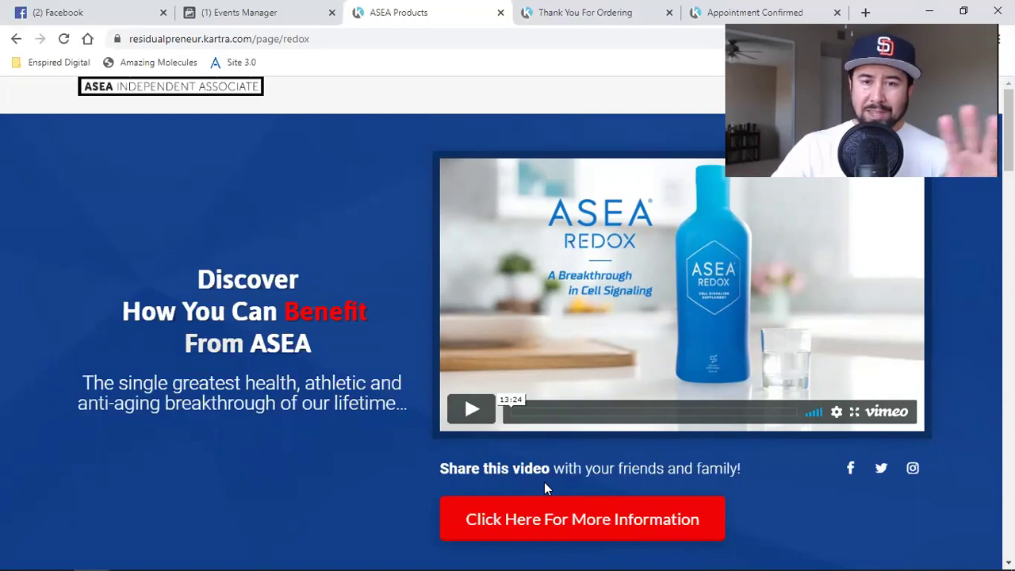
{"action": "left_click", "coordinate": [585, 8]}
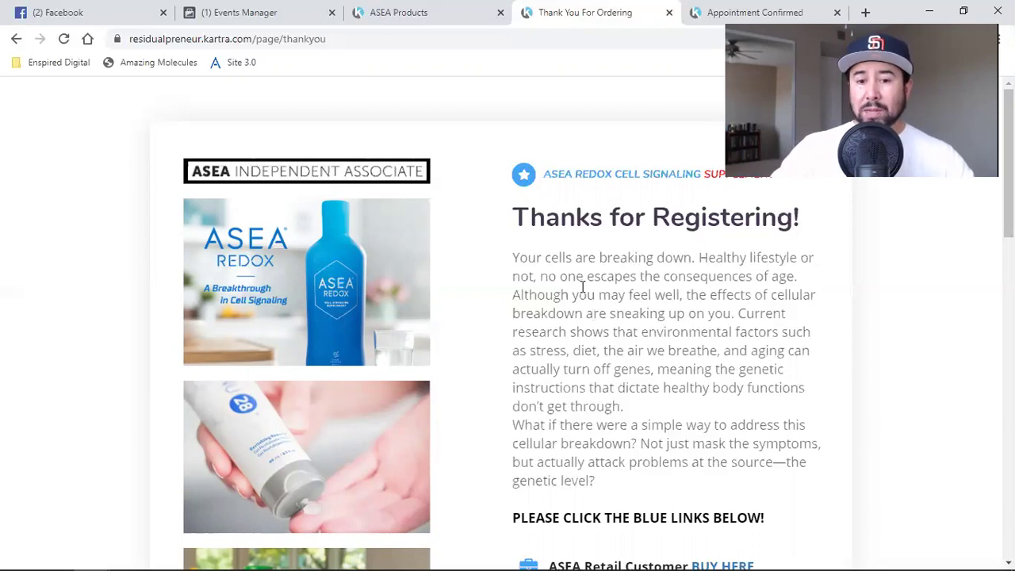
{"action": "left_click", "coordinate": [463, 6]}
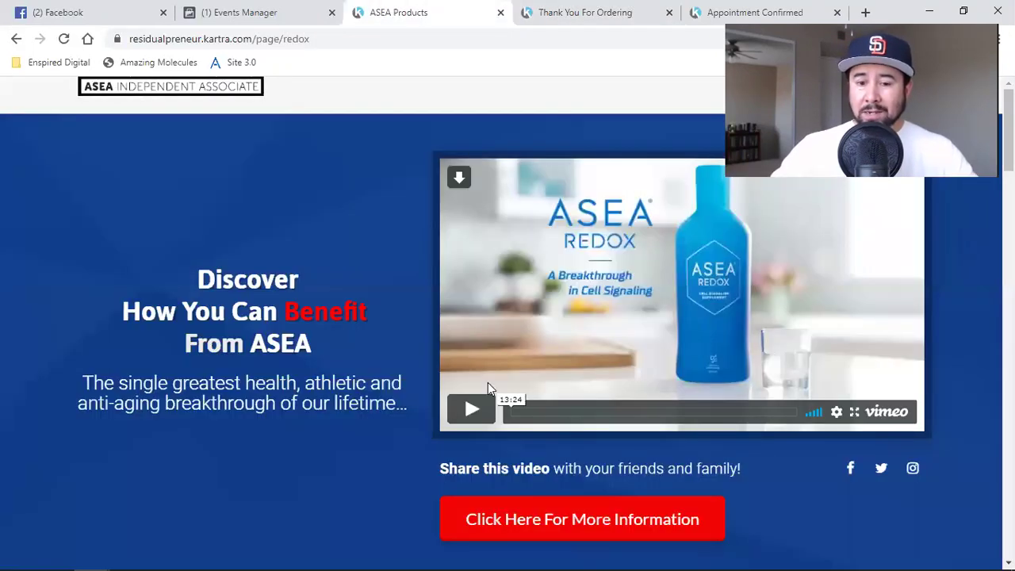
{"action": "left_click", "coordinate": [585, 12]}
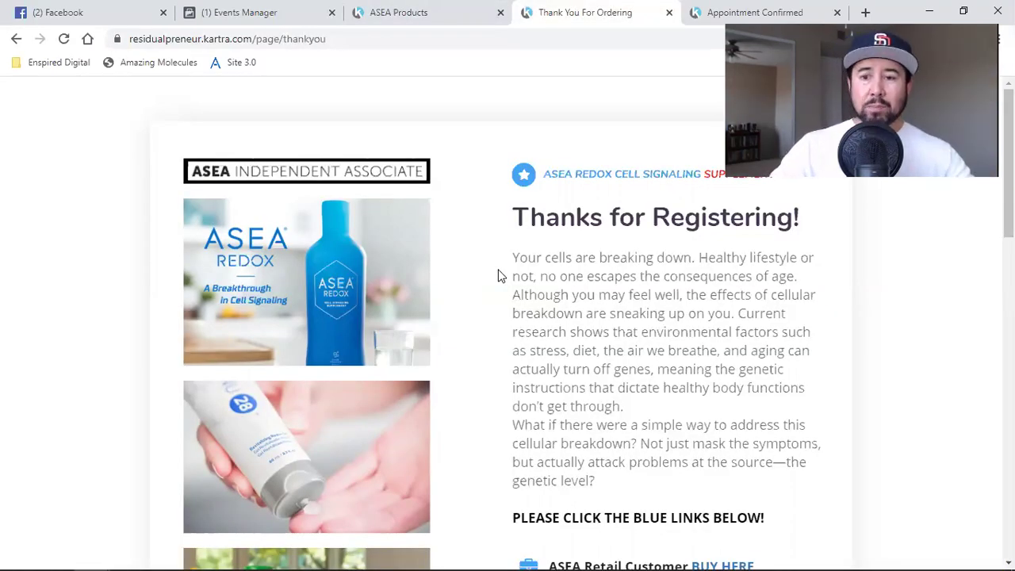
{"action": "left_click", "coordinate": [770, 10]}
{"action": "scroll", "coordinate": [693, 363], "scroll_direction": "down", "scroll_amount": 2}
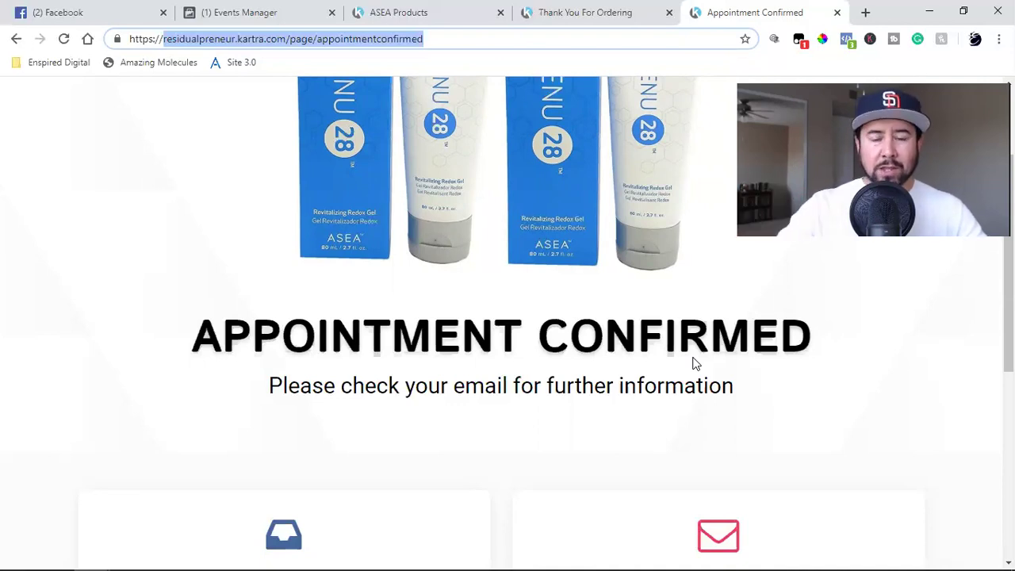
{"action": "left_click", "coordinate": [559, 15]}
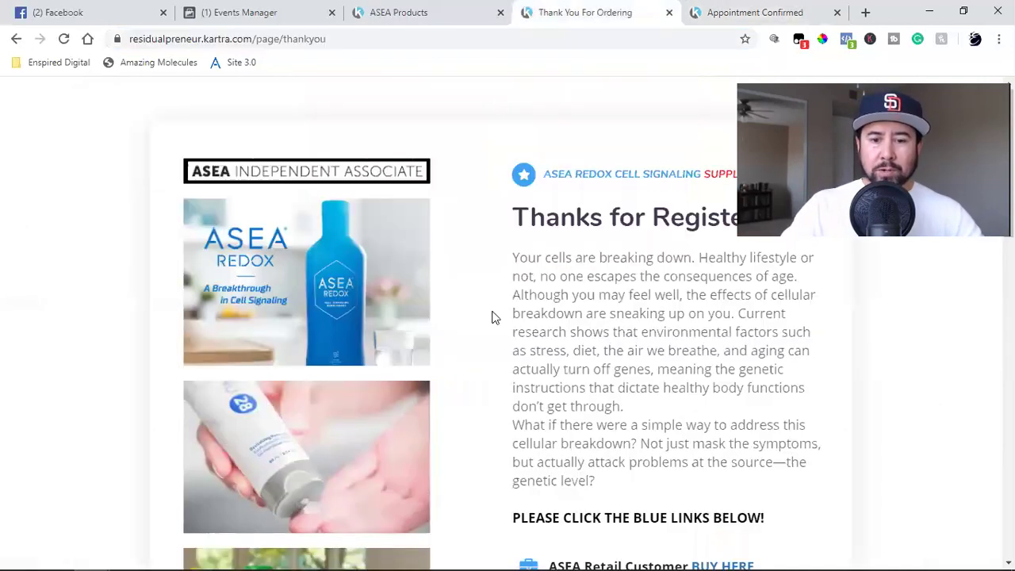
{"action": "double_click", "coordinate": [267, 39]}
{"action": "left_click", "coordinate": [267, 38]}
{"action": "left_click_drag", "start_coordinate": [162, 39], "coordinate": [428, 41]}
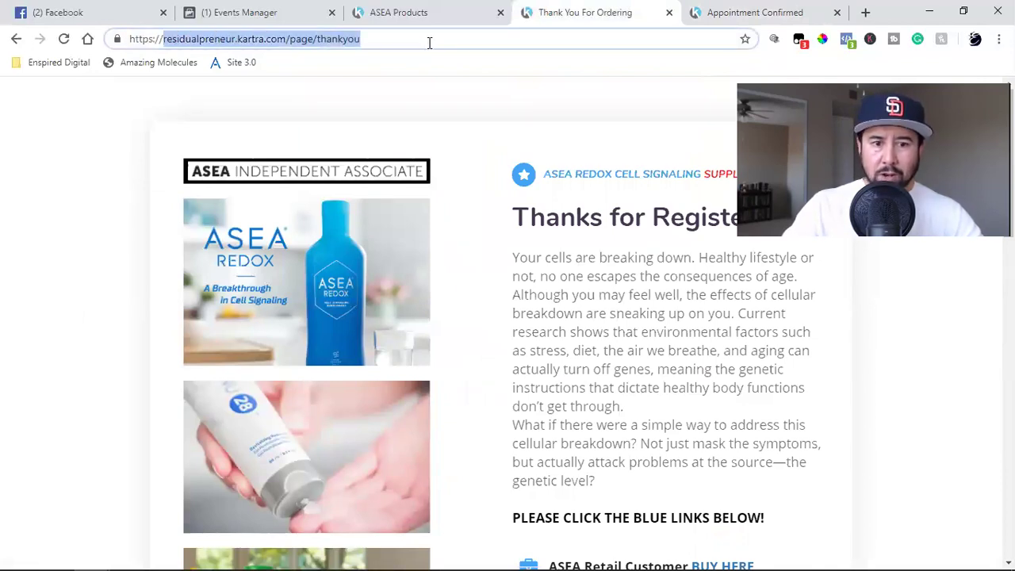
{"action": "right_click", "coordinate": [315, 43]}
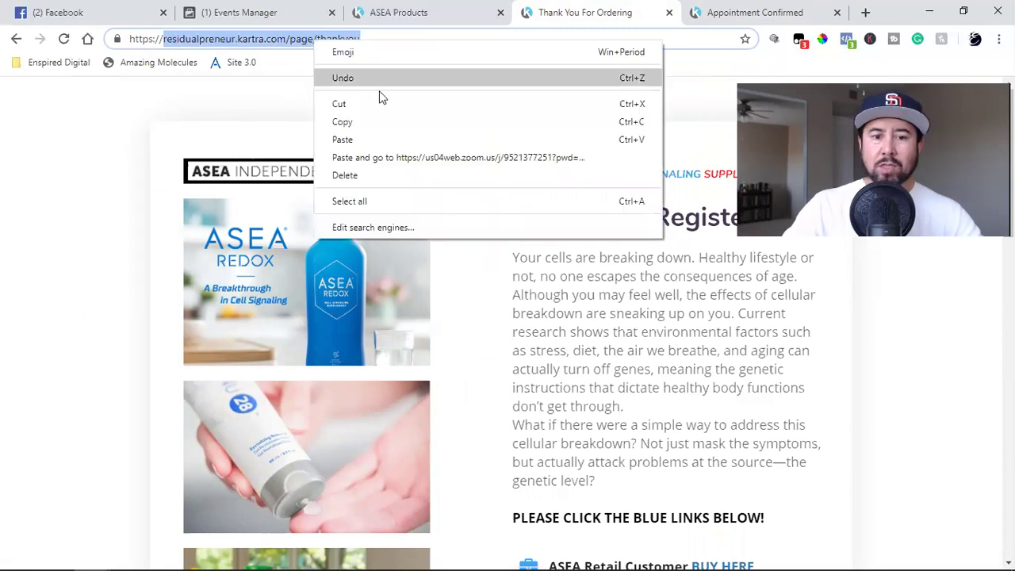
{"action": "left_click", "coordinate": [365, 121]}
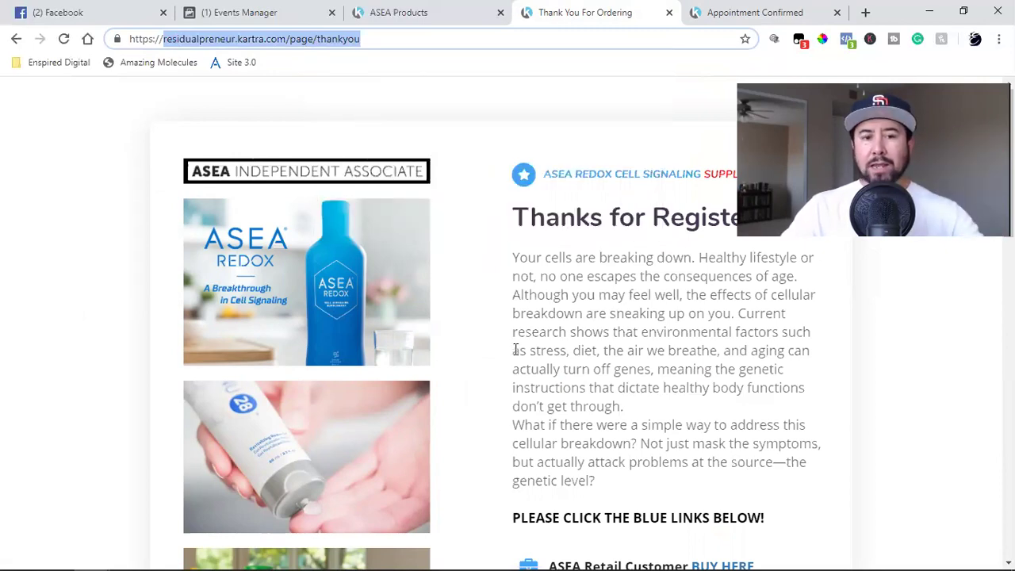
Return to Events Manager and start creating a custom conversion.
{"action": "left_click", "coordinate": [243, 11]}
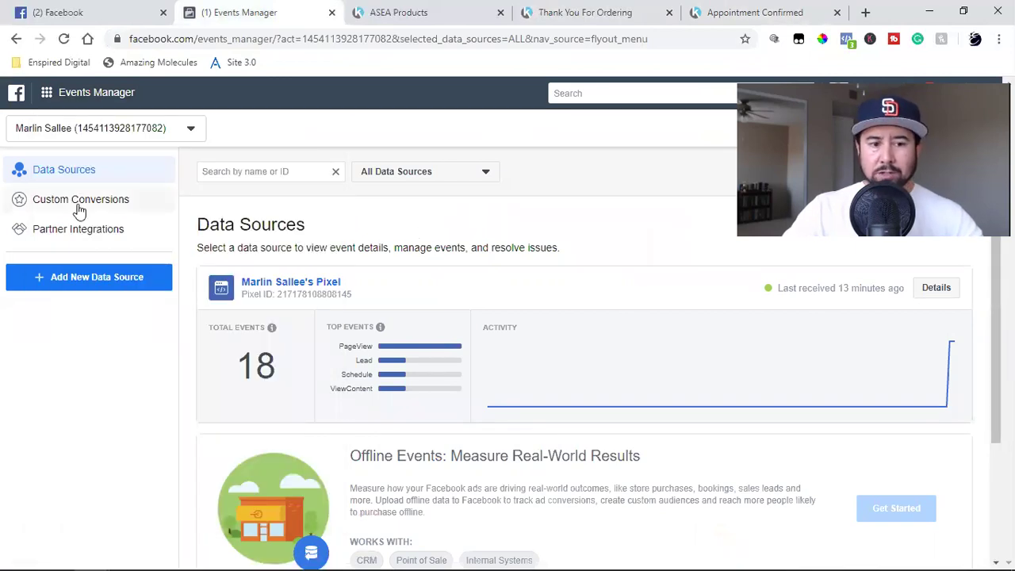
{"action": "left_click", "coordinate": [79, 202]}
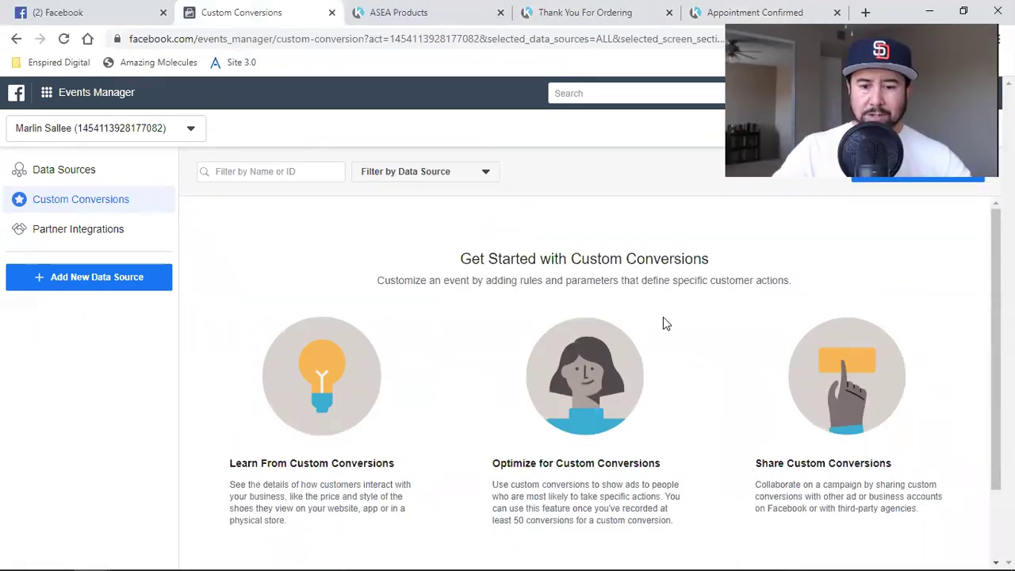
{"action": "scroll", "coordinate": [664, 322], "scroll_direction": "down", "scroll_amount": 2}
{"action": "left_click", "coordinate": [584, 490]}
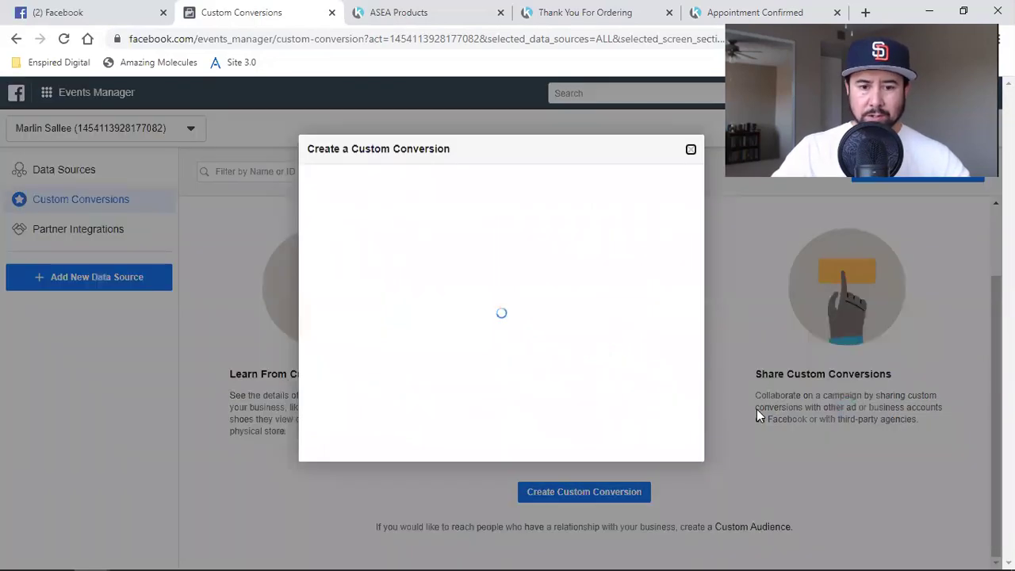
Set the conversion's rule to URL contains residualpreneur.kartra.com/page/thankyou, checking it against the thank-you page.
{"action": "scroll", "coordinate": [671, 351], "scroll_direction": "down", "scroll_amount": 3}
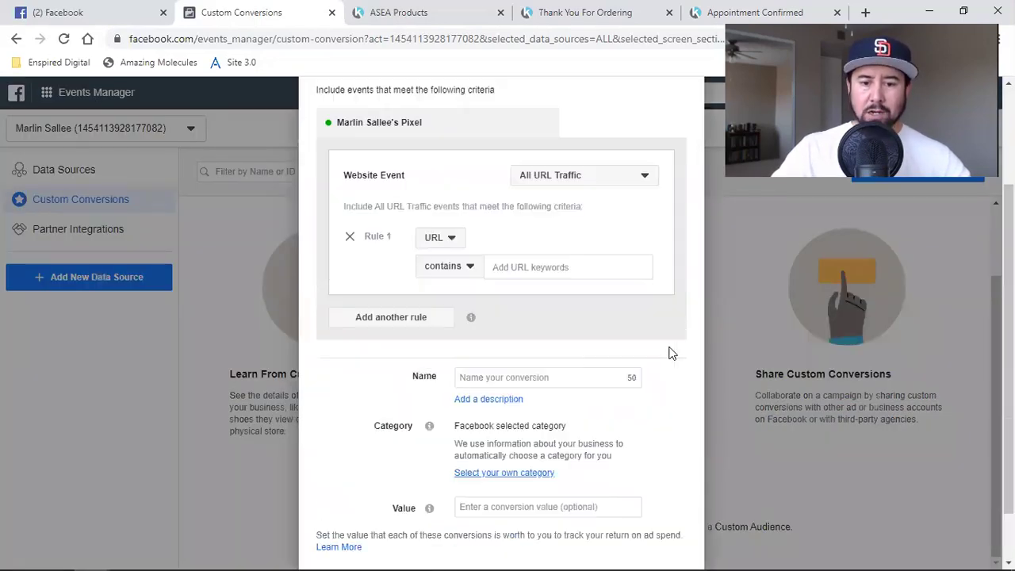
{"action": "scroll", "coordinate": [670, 352], "scroll_direction": "up", "scroll_amount": 1}
{"action": "scroll", "coordinate": [671, 351], "scroll_direction": "up", "scroll_amount": 1}
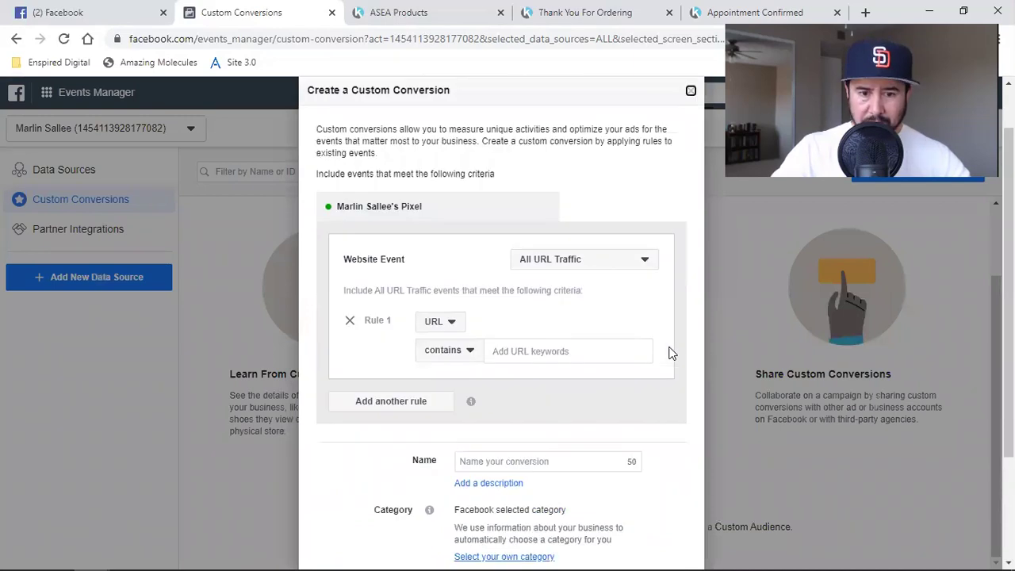
{"action": "scroll", "coordinate": [671, 351], "scroll_direction": "down", "scroll_amount": 1}
{"action": "left_click", "coordinate": [468, 279]}
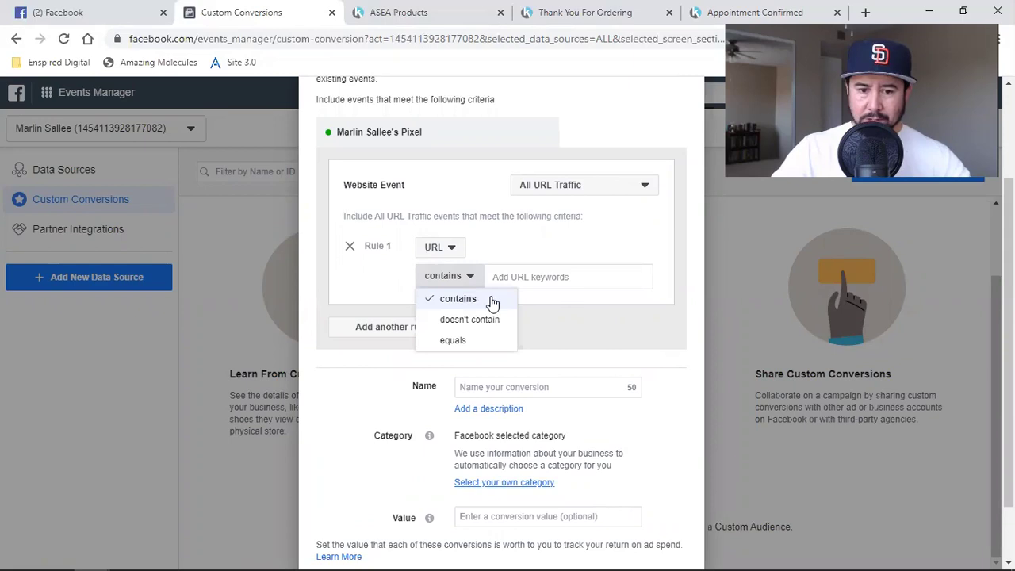
{"action": "left_click", "coordinate": [547, 278]}
{"action": "key", "text": "ctrl+v"}
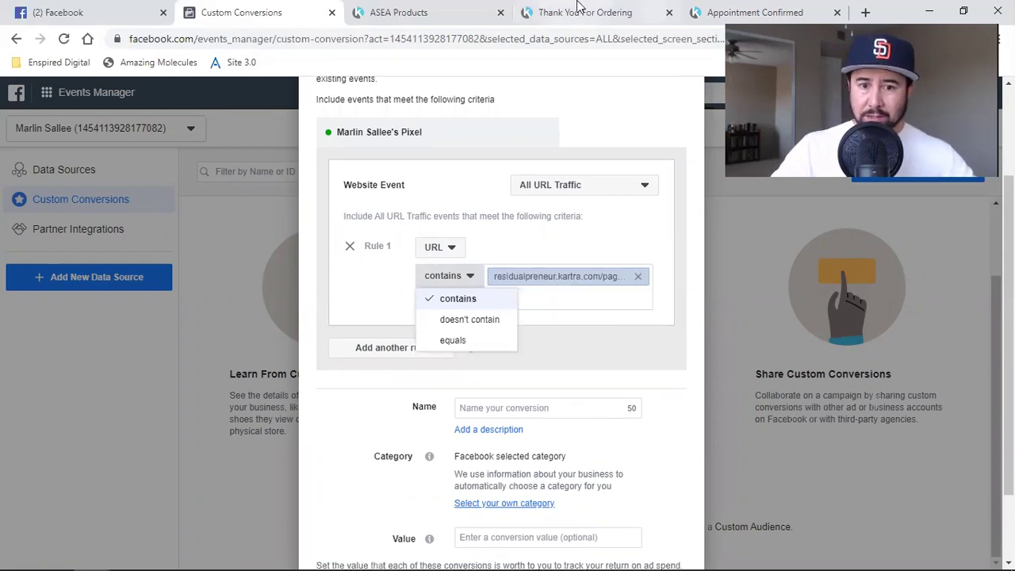
{"action": "left_click", "coordinate": [578, 13]}
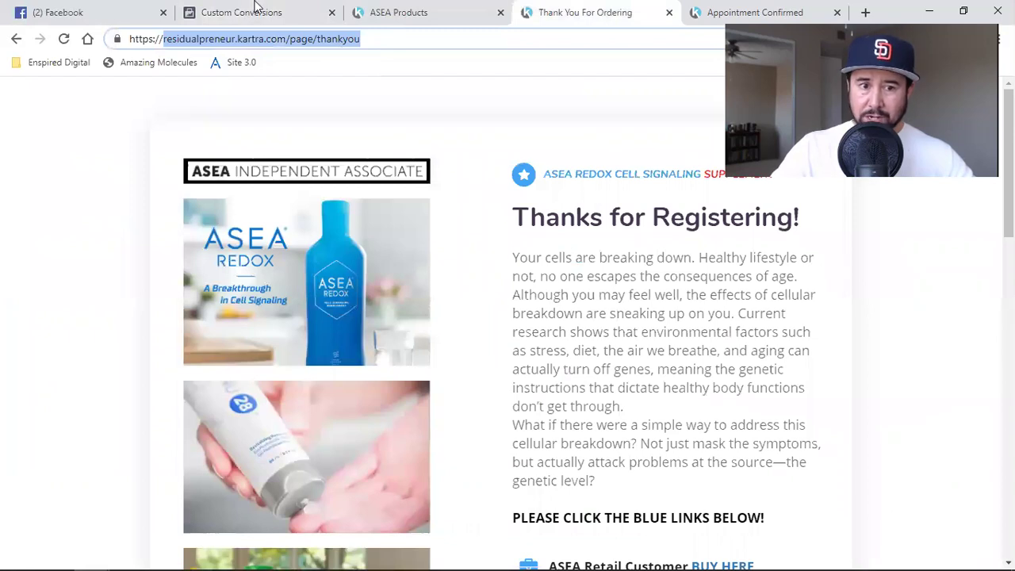
{"action": "key", "text": "ctrl+shift+Tab"}
{"action": "key", "text": "ctrl+shift+Tab"}
{"action": "left_click", "coordinate": [646, 346]}
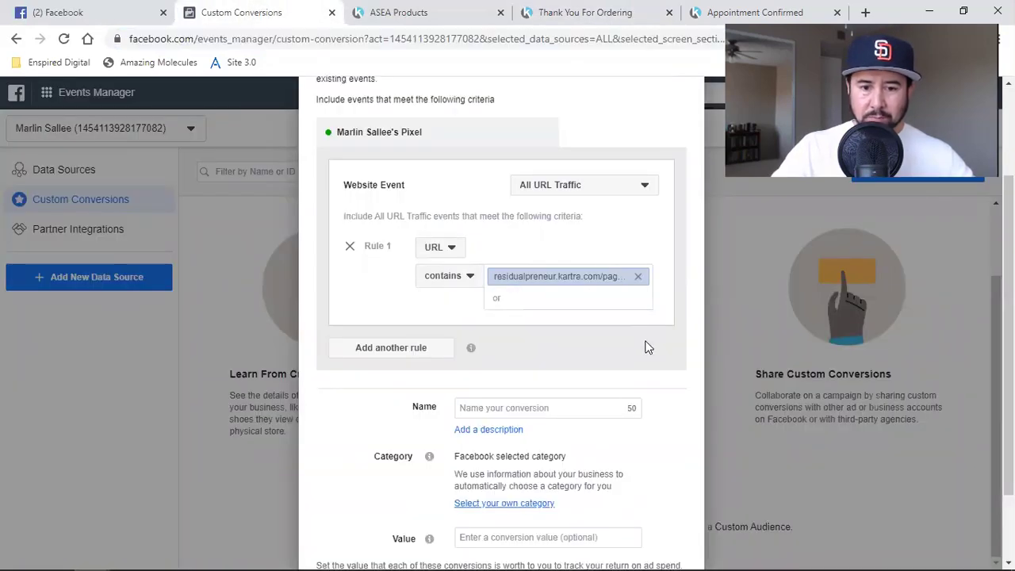
Name the conversion "Asea Product Leads", create it and close the confirmation.
{"action": "scroll", "coordinate": [646, 347], "scroll_direction": "down", "scroll_amount": 1}
{"action": "left_click", "coordinate": [558, 334]}
{"action": "type", "text": "As"}
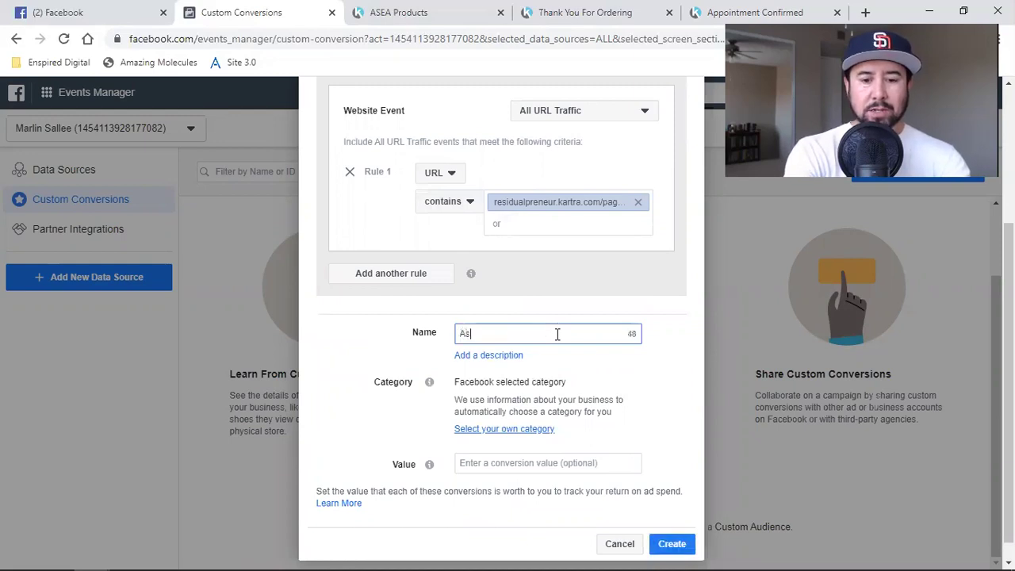
{"action": "type", "text": "ea Product Leads"}
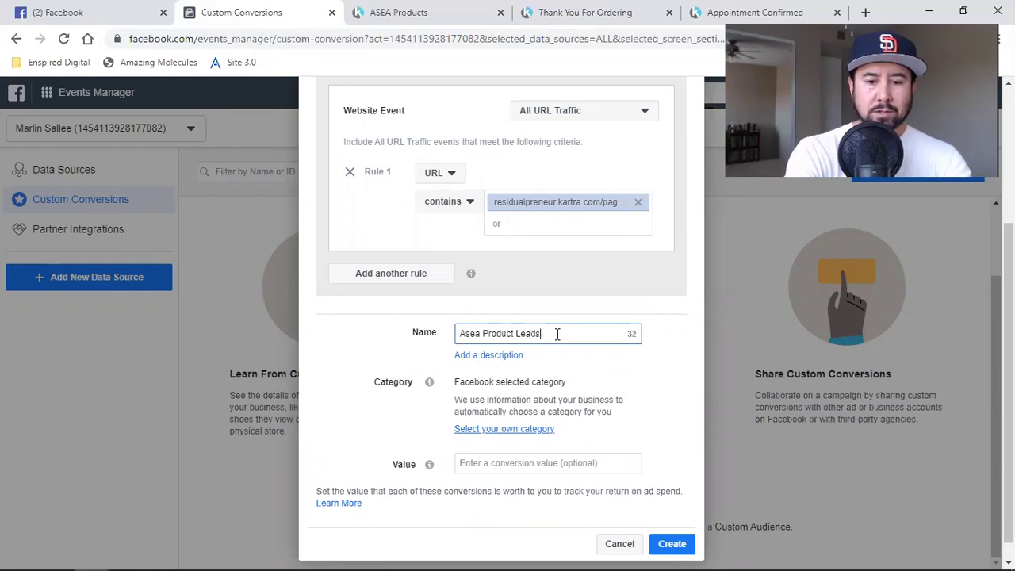
{"action": "scroll", "coordinate": [558, 334], "scroll_direction": "down", "scroll_amount": 1}
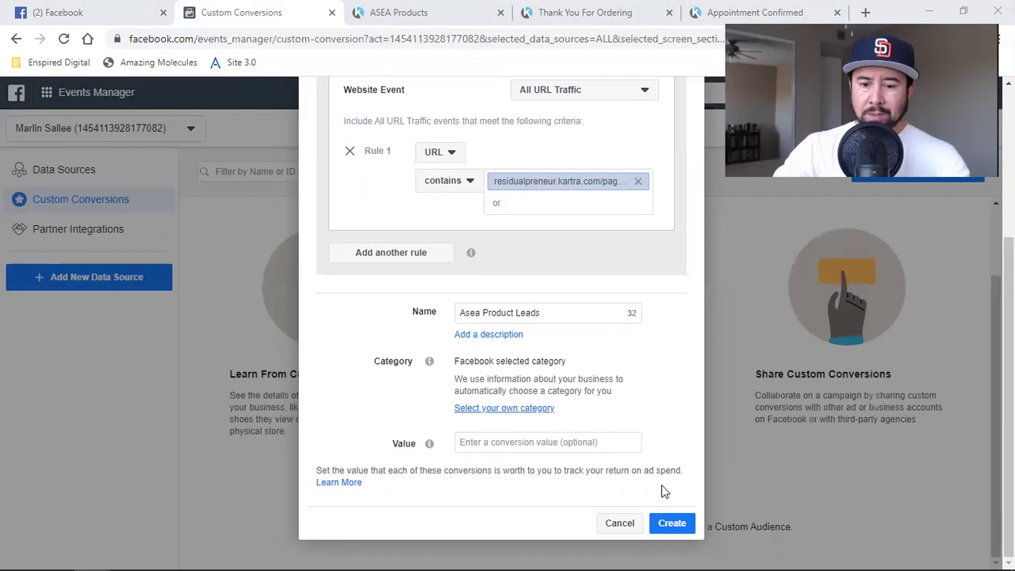
{"action": "left_click", "coordinate": [672, 523]}
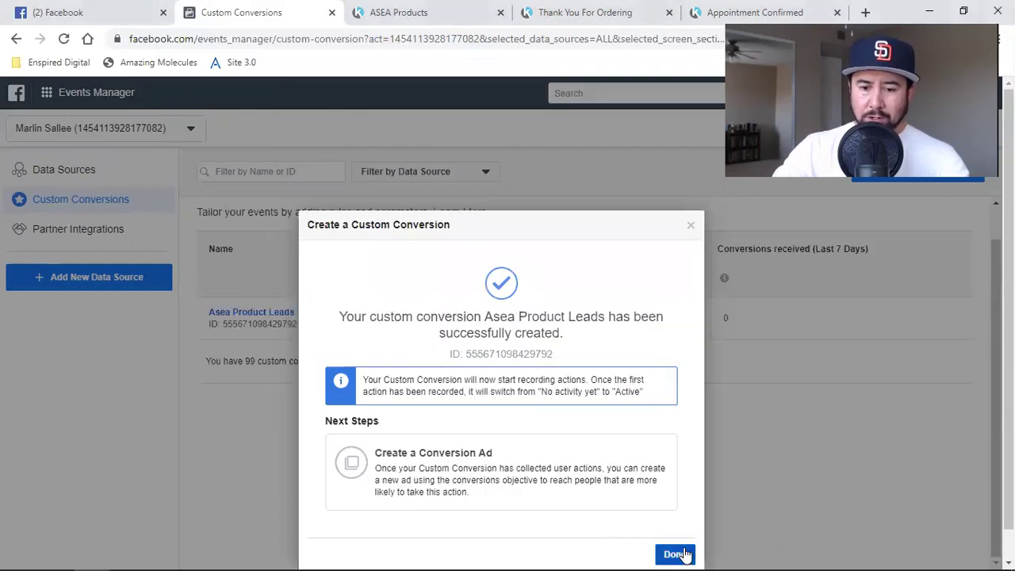
{"action": "left_click", "coordinate": [675, 554]}
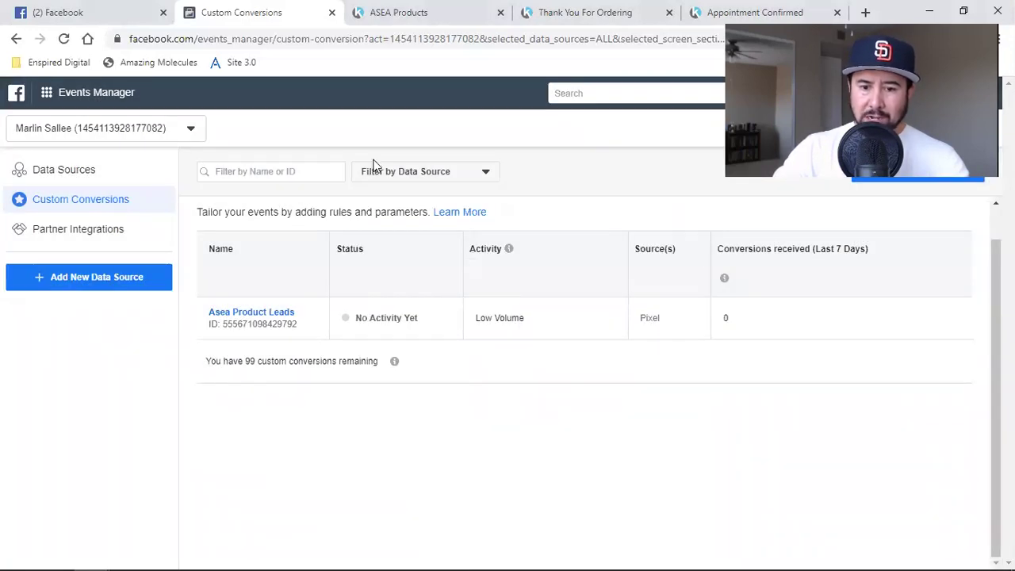
{"action": "left_click", "coordinate": [710, 9]}
{"action": "left_click", "coordinate": [222, 39]}
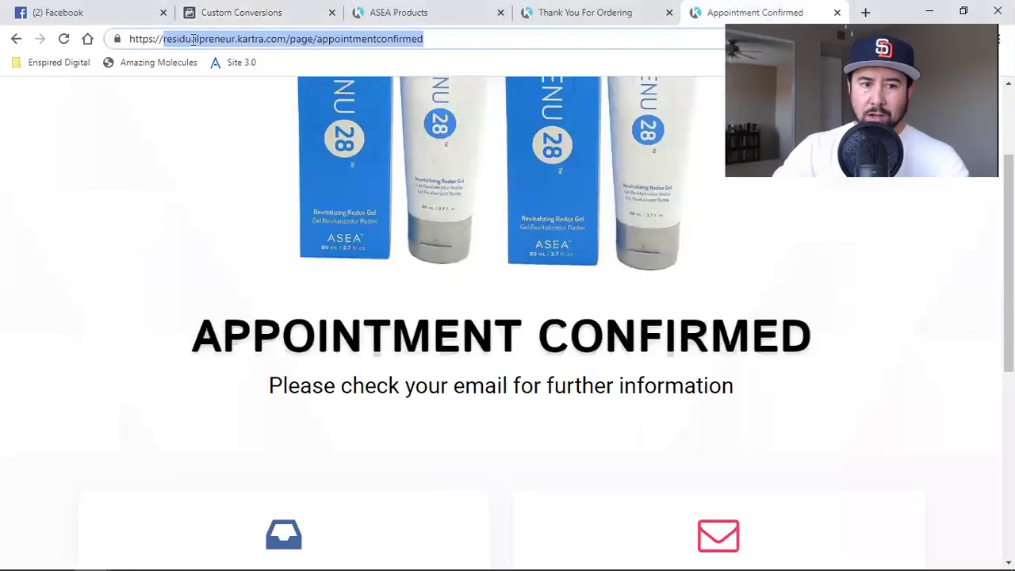
{"action": "left_click", "coordinate": [164, 39]}
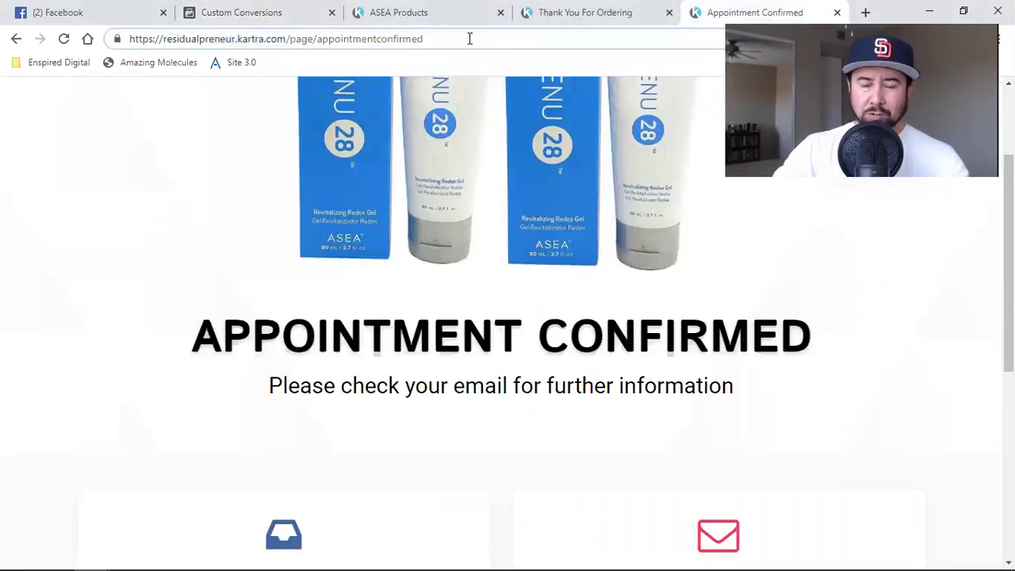
{"action": "key", "text": "shift+End"}
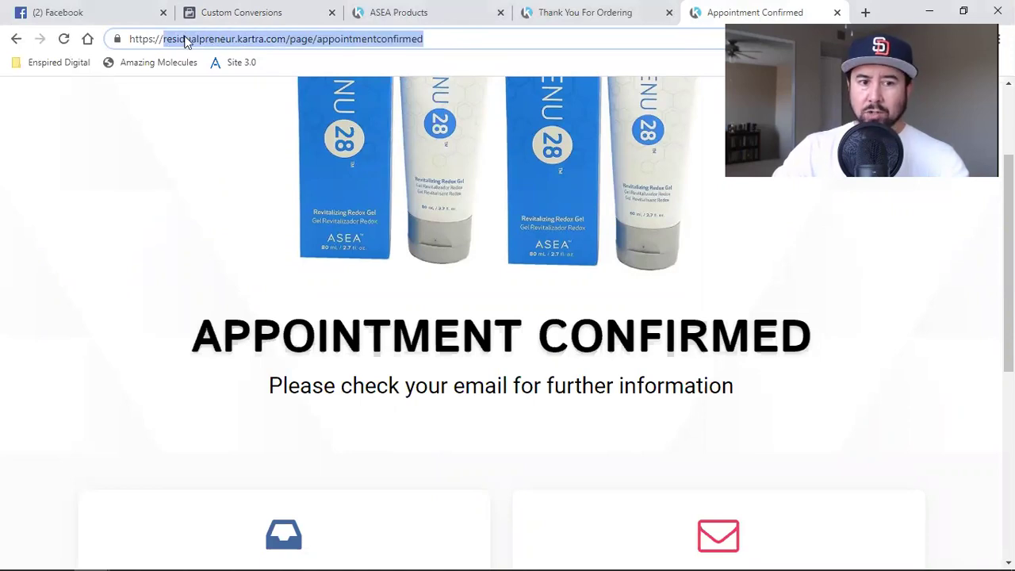
{"action": "left_click", "coordinate": [174, 39]}
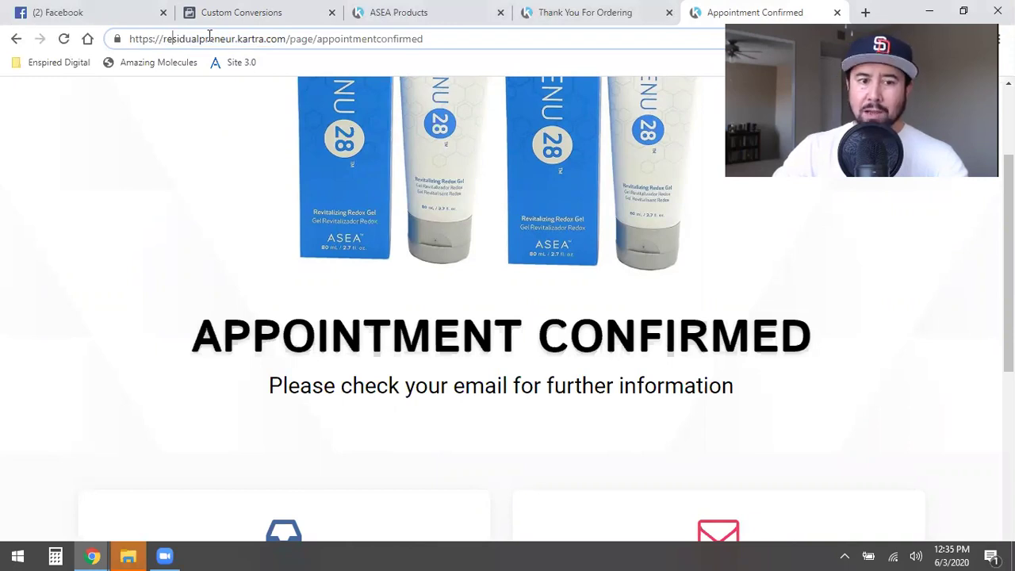
{"action": "left_click", "coordinate": [575, 45], "text": "shift"}
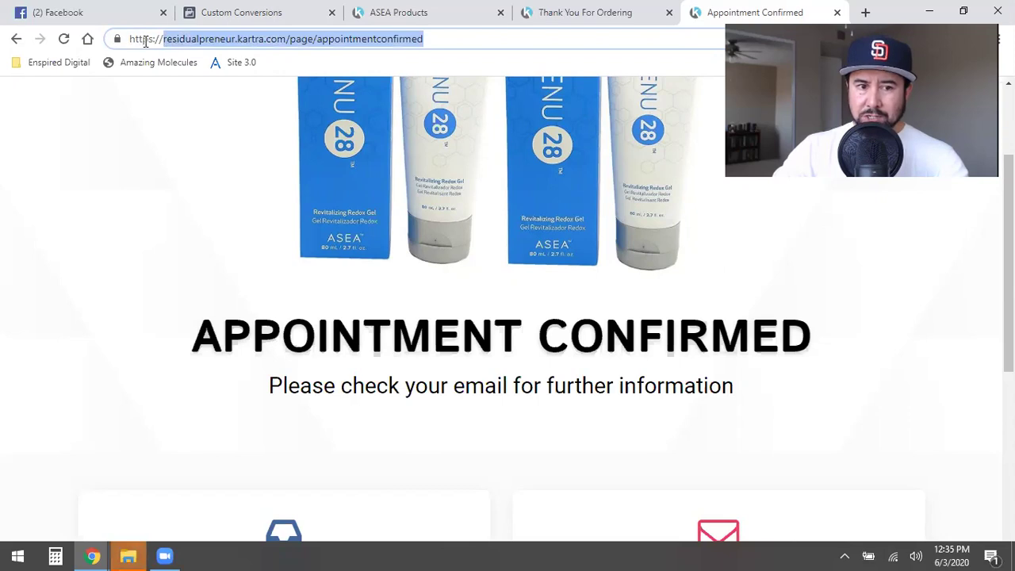
{"action": "right_click", "coordinate": [211, 43]}
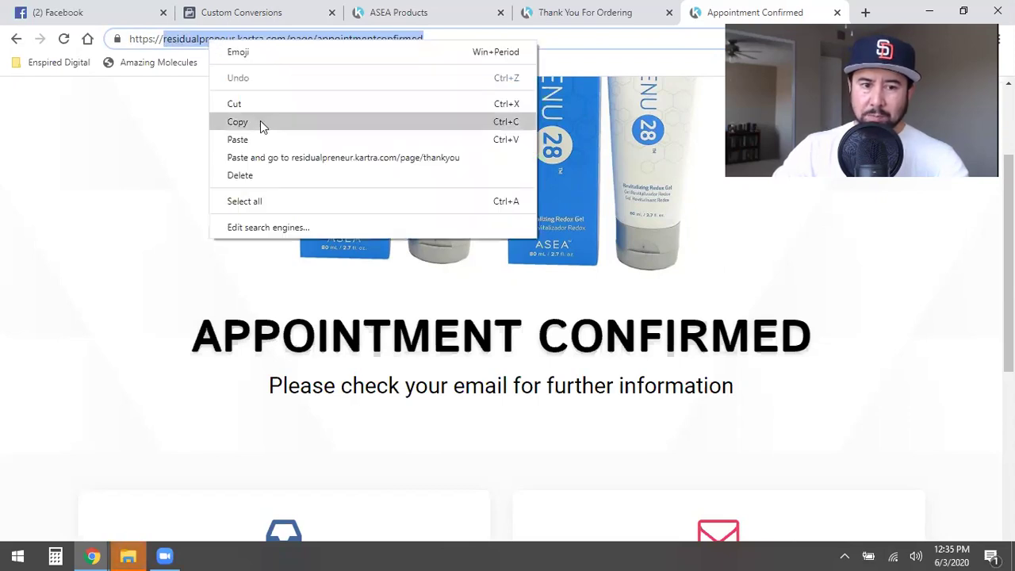
{"action": "left_click", "coordinate": [262, 122]}
Start another custom conversion in Events Manager for All URL Traffic with the rule URL contains residualpreneur.kartra.com/page/appointmentconfirmed.
{"action": "left_click", "coordinate": [256, 11]}
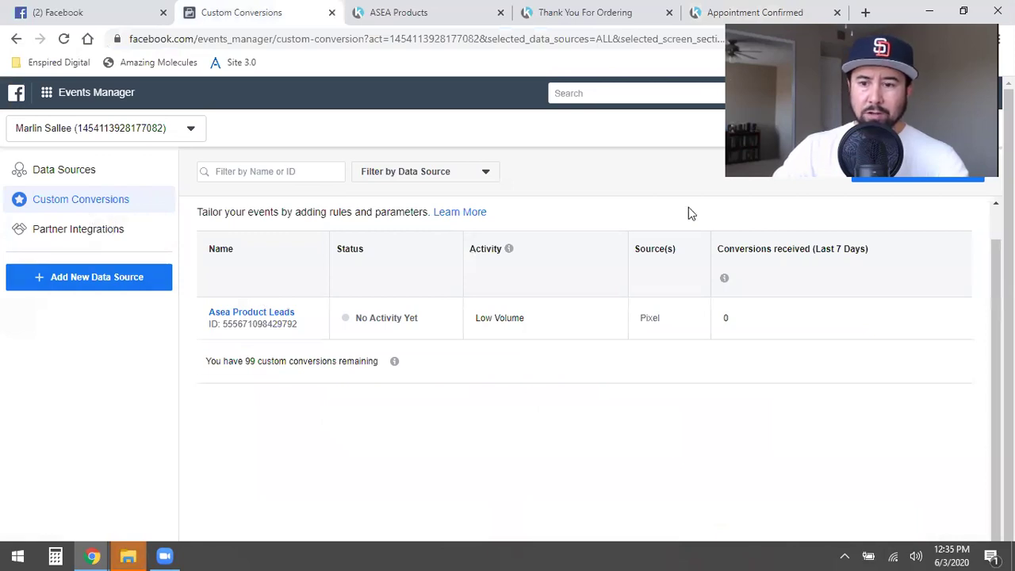
{"action": "left_click", "coordinate": [935, 173]}
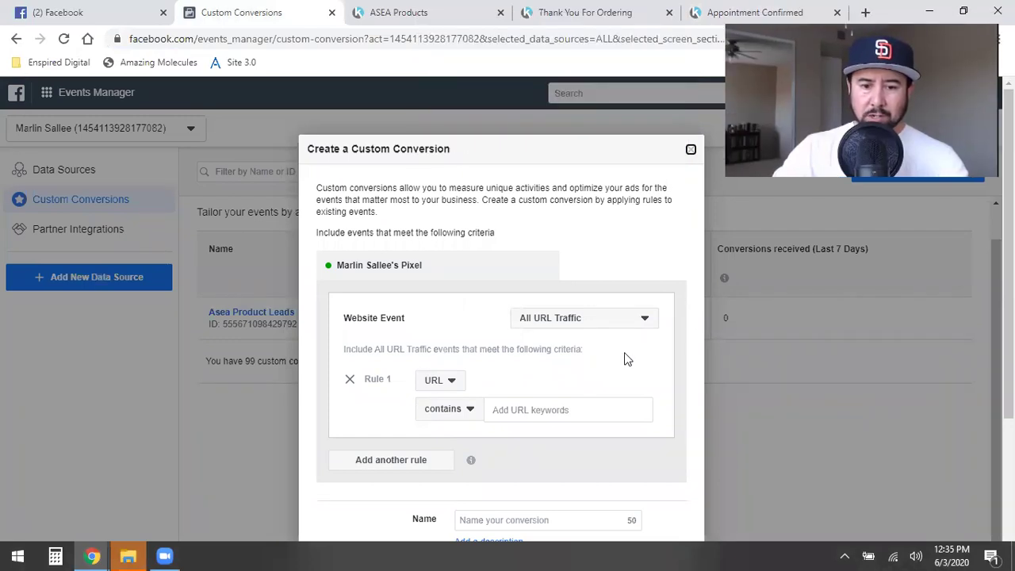
{"action": "left_click", "coordinate": [563, 409]}
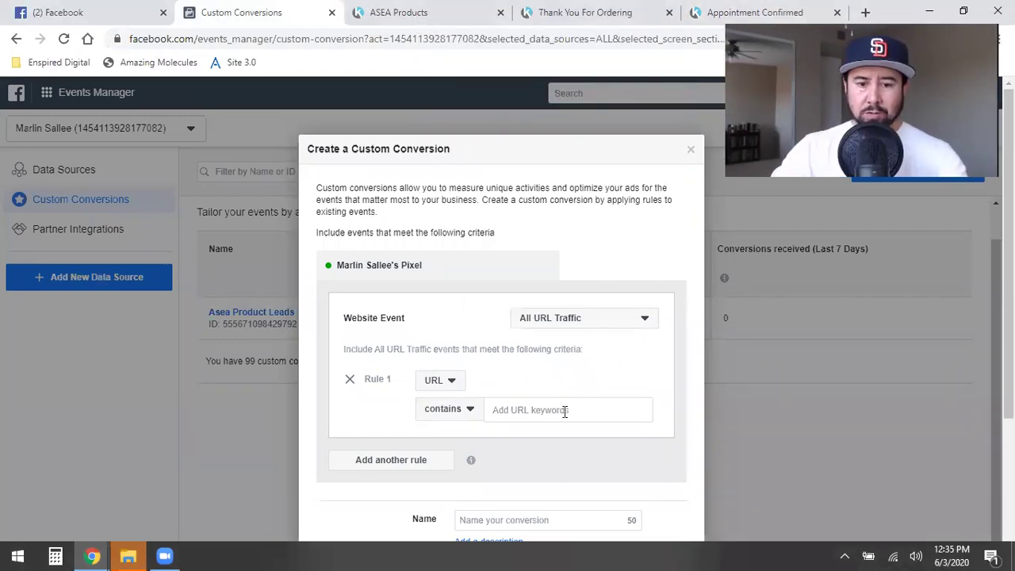
{"action": "key", "text": "ctrl+v"}
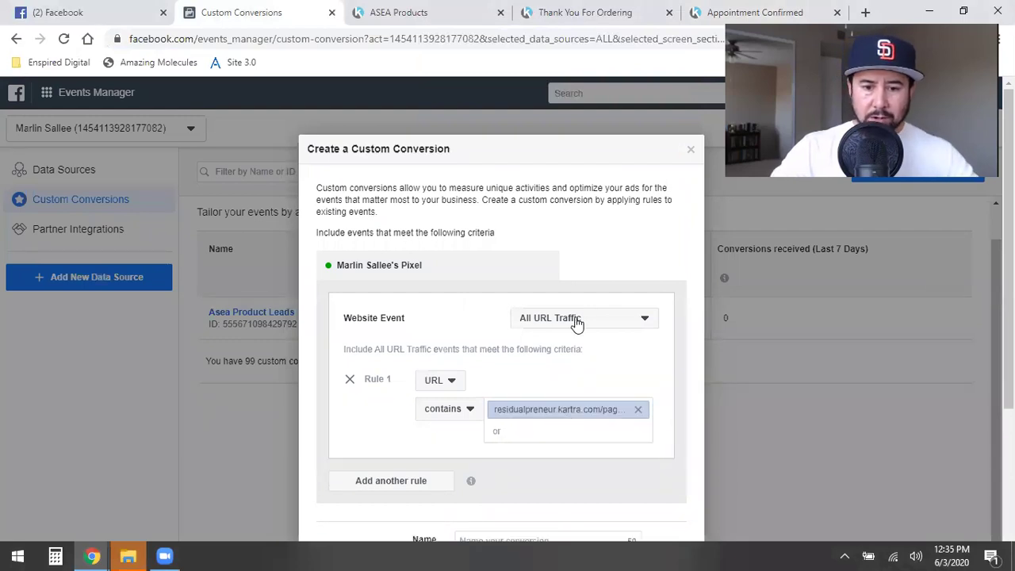
{"action": "left_click", "coordinate": [575, 321]}
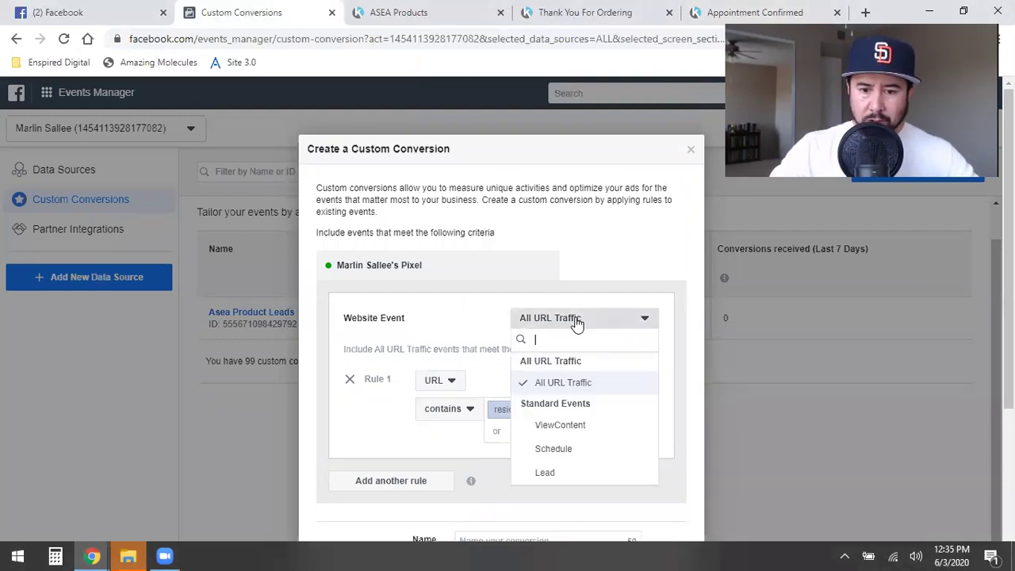
{"action": "left_click", "coordinate": [578, 320]}
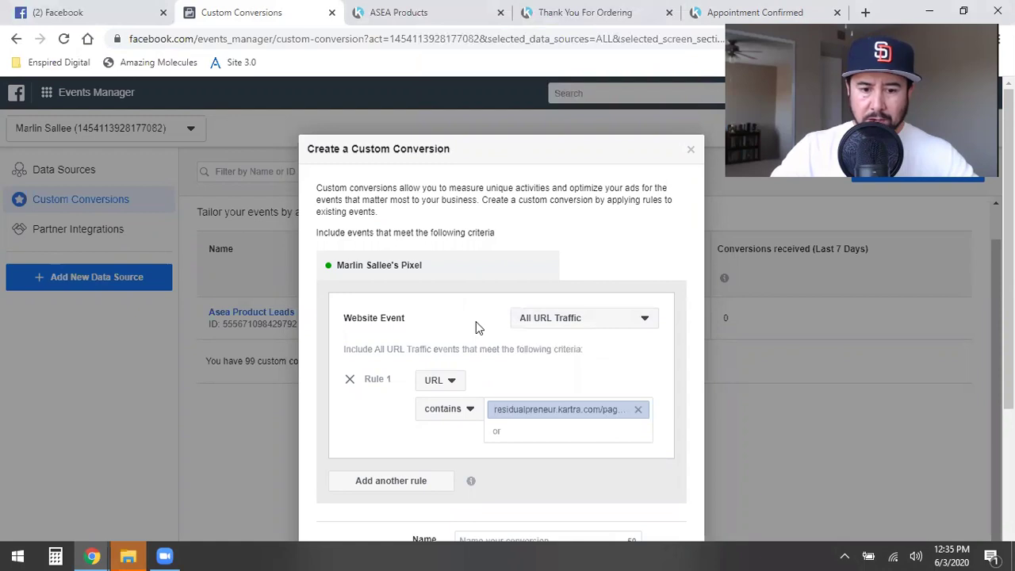
Name the conversion "Asea Scheduled Appointments", create it and close the confirmation and its overview.
{"action": "scroll", "coordinate": [476, 322], "scroll_direction": "down", "scroll_amount": 2}
{"action": "left_click", "coordinate": [484, 392]}
{"action": "type", "text": "Asea Schedule Appointments"}
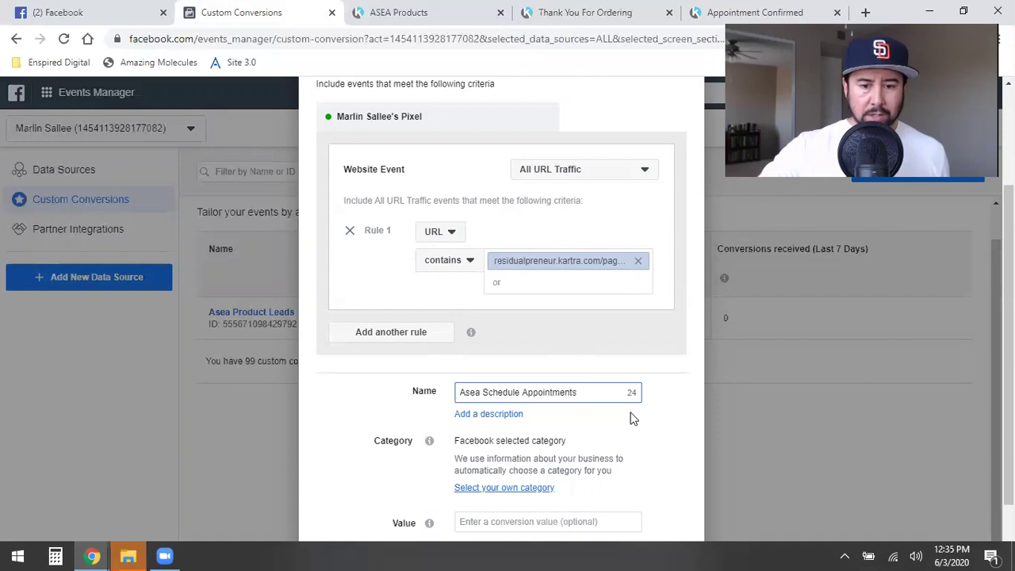
{"action": "left_click", "coordinate": [520, 392]}
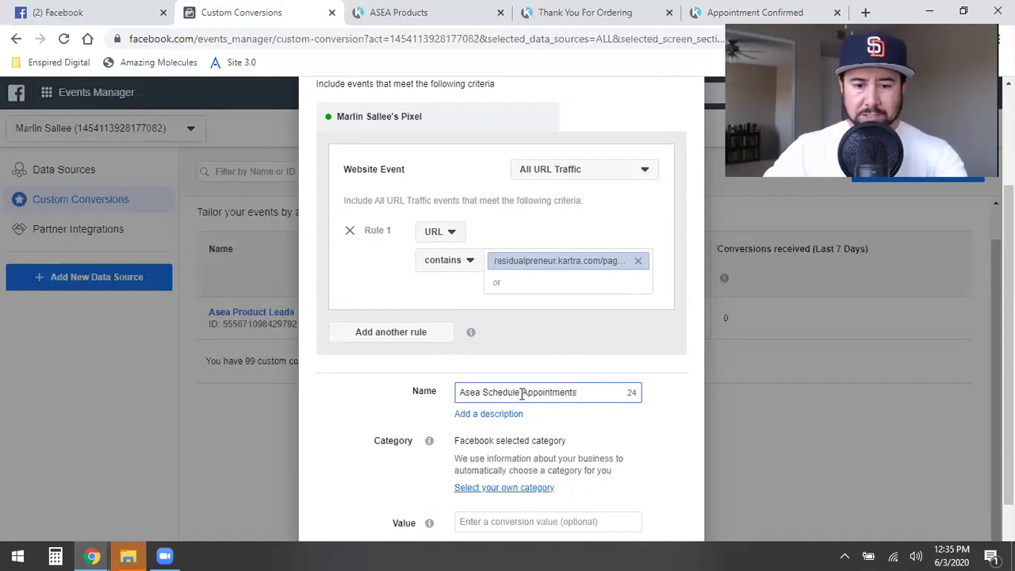
{"action": "type", "text": "d"}
{"action": "scroll", "coordinate": [600, 379], "scroll_direction": "down", "scroll_amount": 2}
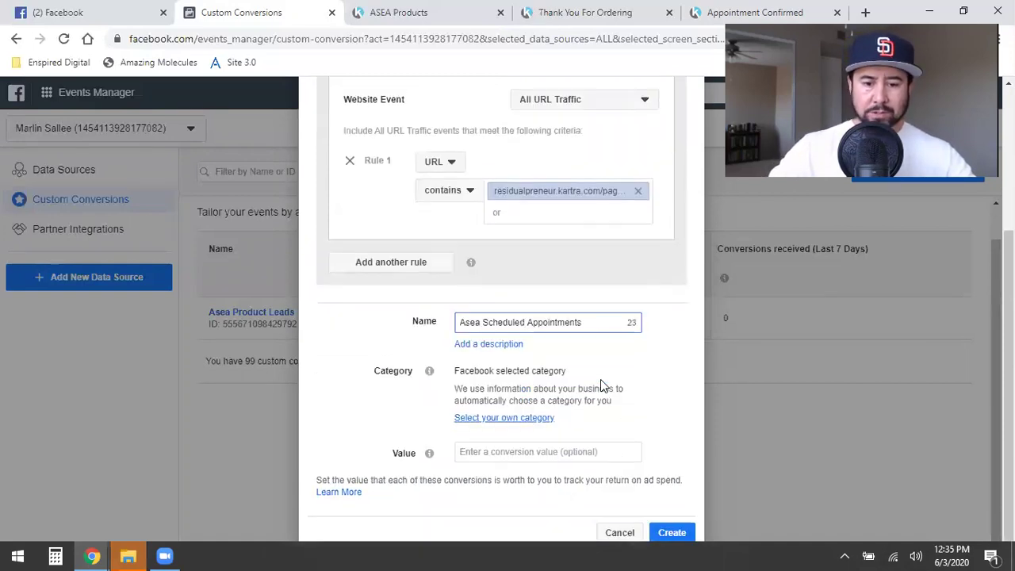
{"action": "left_click", "coordinate": [672, 524]}
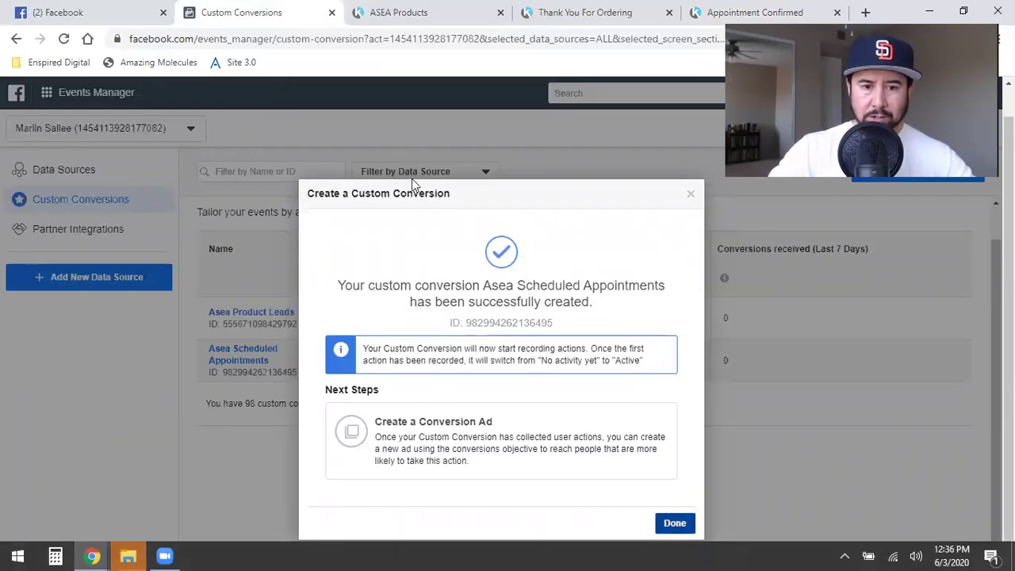
{"action": "left_click", "coordinate": [675, 523]}
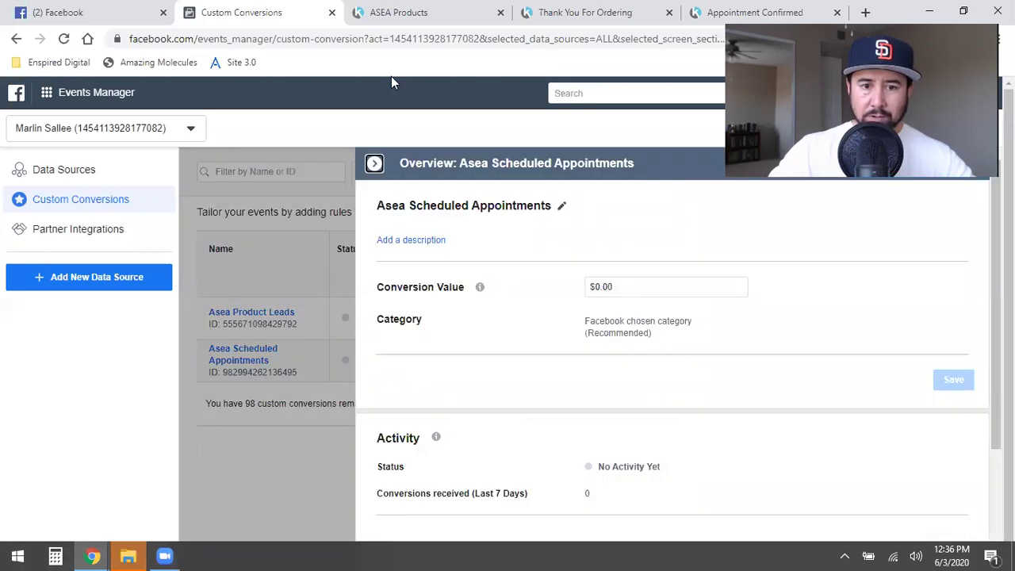
{"action": "left_click", "coordinate": [391, 77]}
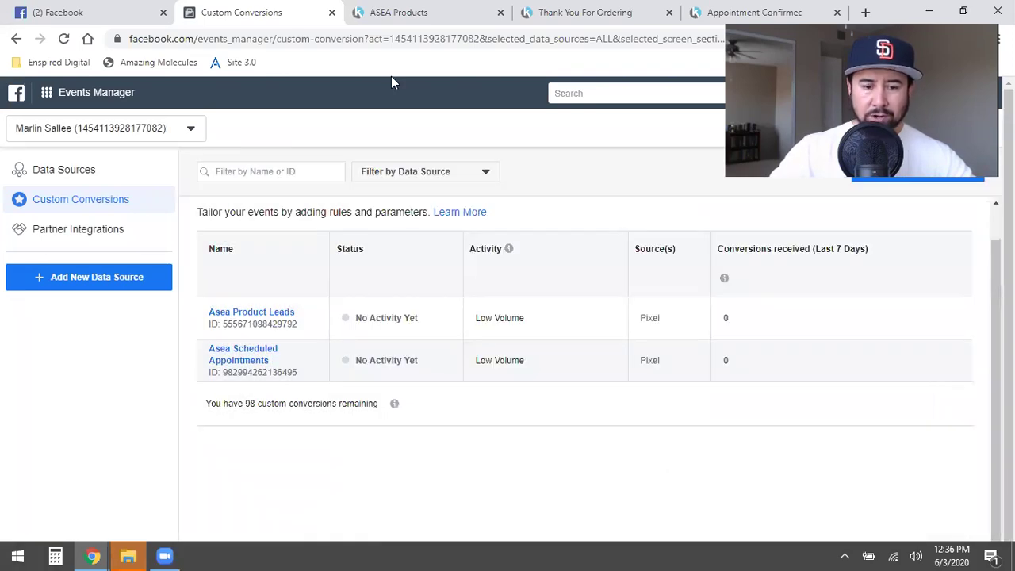
Check the activity status of the Asea Product Leads and Asea Scheduled Appointments conversions.
{"action": "triple_click", "coordinate": [362, 320]}
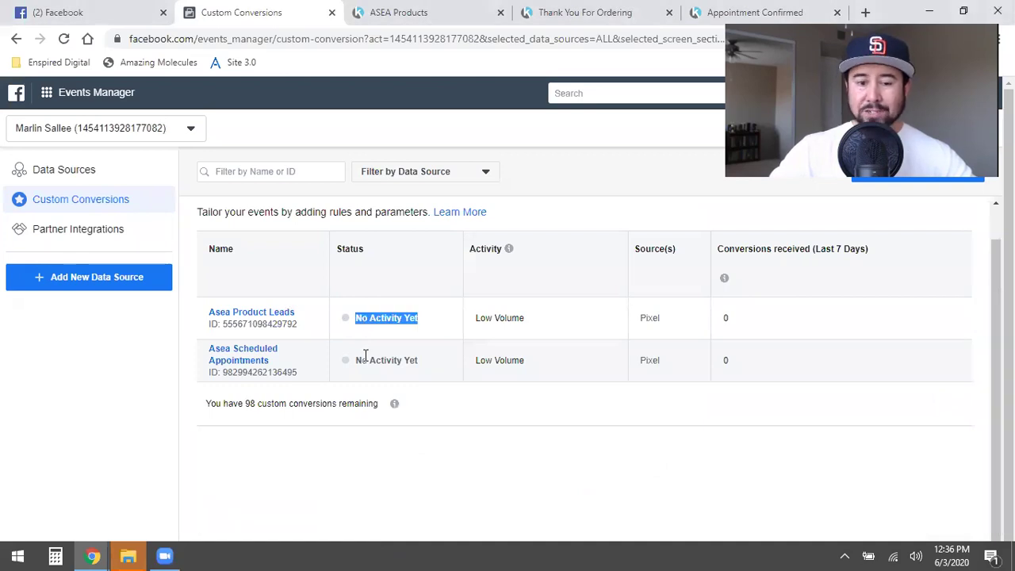
{"action": "triple_click", "coordinate": [363, 359]}
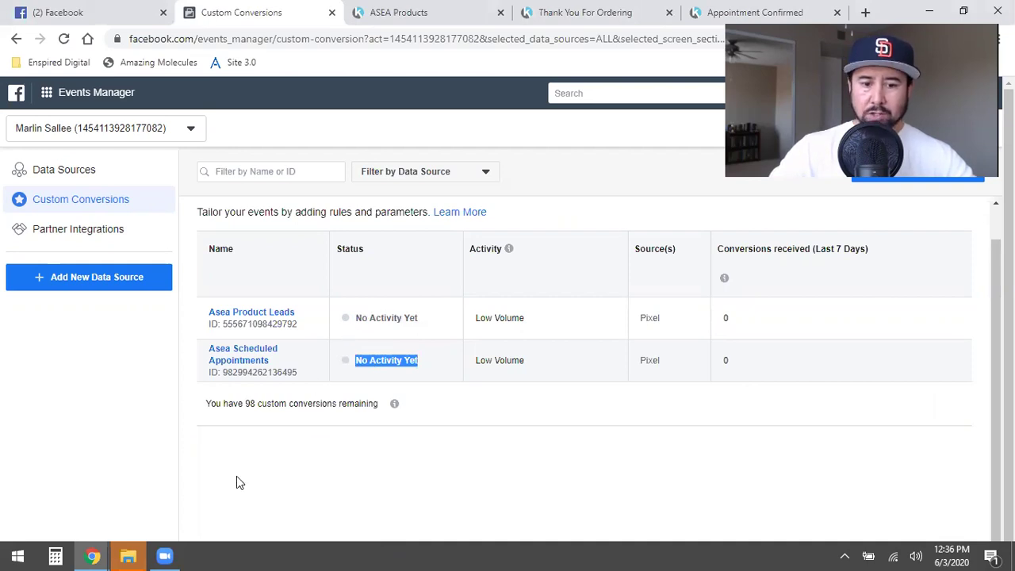
{"action": "left_click", "coordinate": [236, 482]}
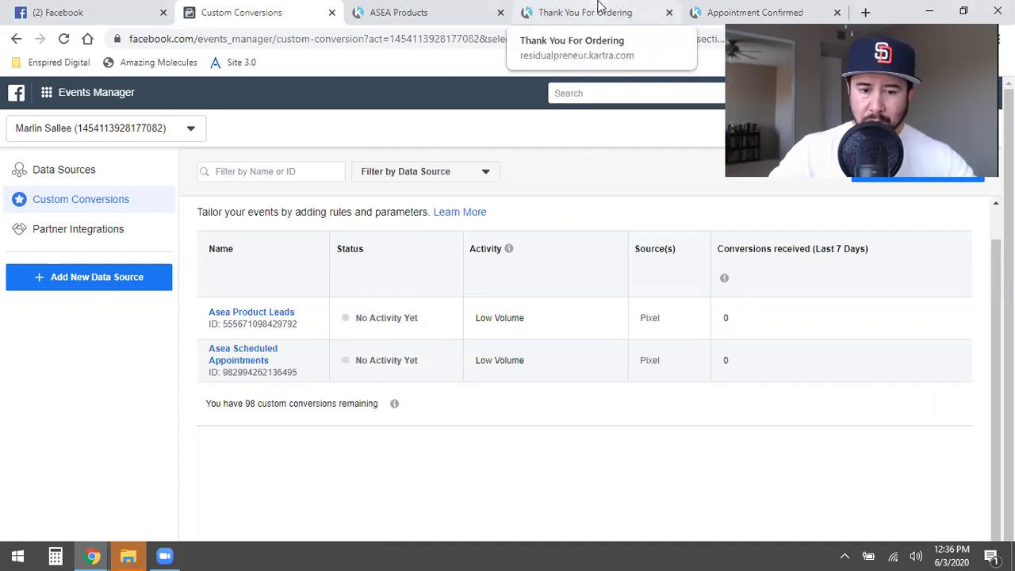
Reload the thank-you and appointment confirmed pages to fire the pixel, and refresh the custom conversions list.
{"action": "left_click", "coordinate": [599, 8]}
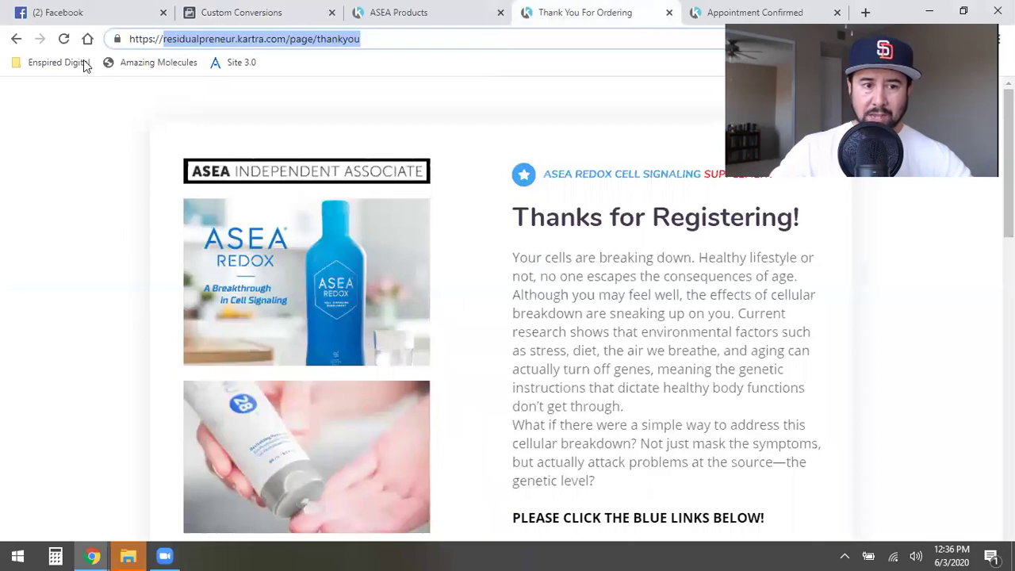
{"action": "left_click", "coordinate": [63, 38]}
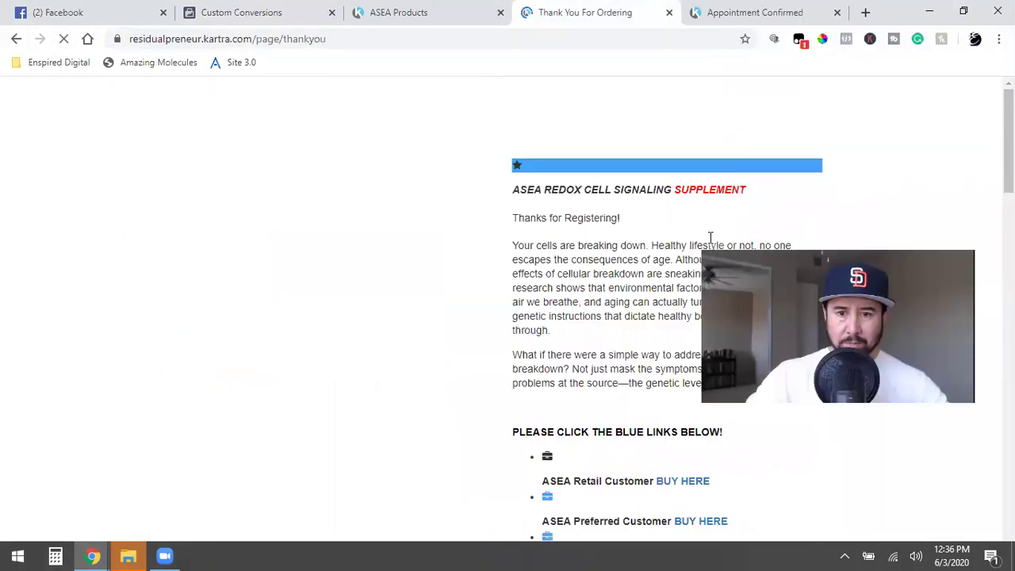
{"action": "left_click", "coordinate": [726, 10]}
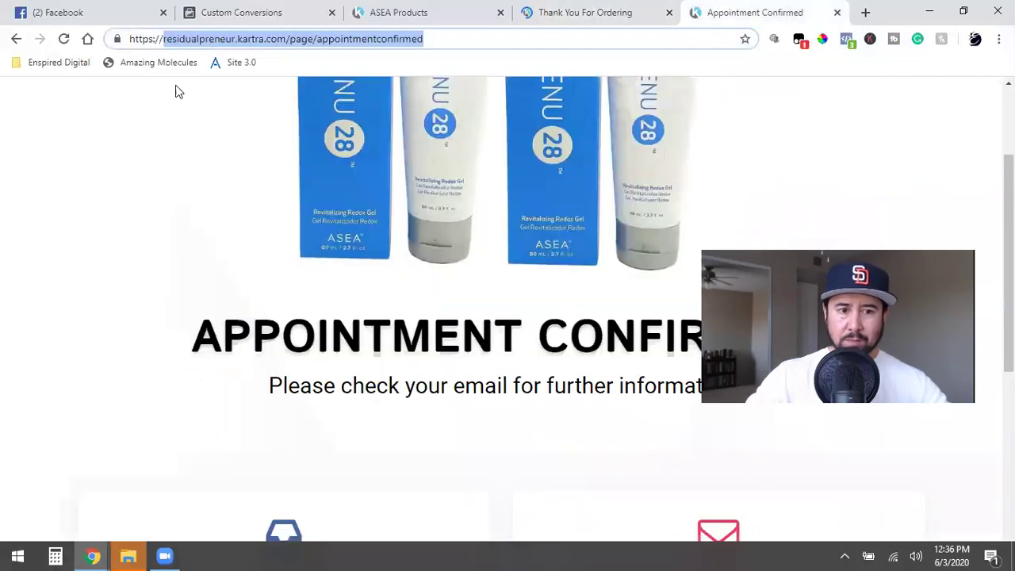
{"action": "left_click", "coordinate": [60, 40]}
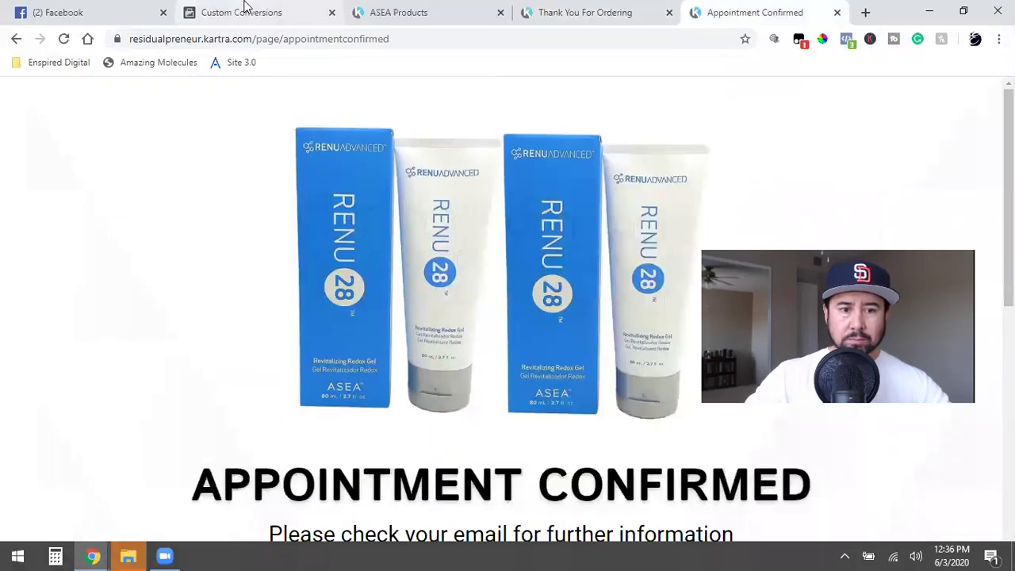
{"action": "left_click", "coordinate": [244, 10]}
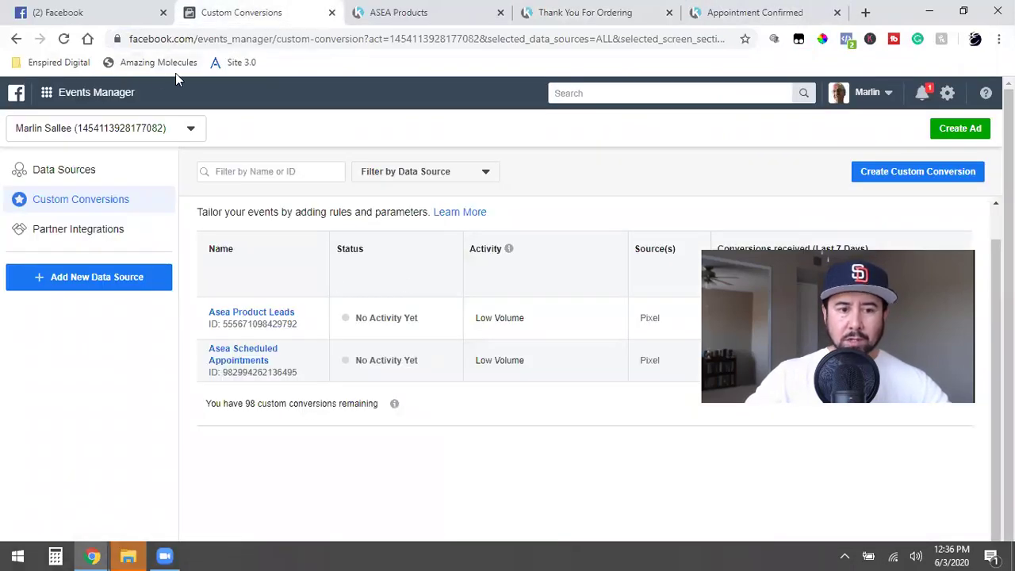
{"action": "left_click", "coordinate": [64, 38]}
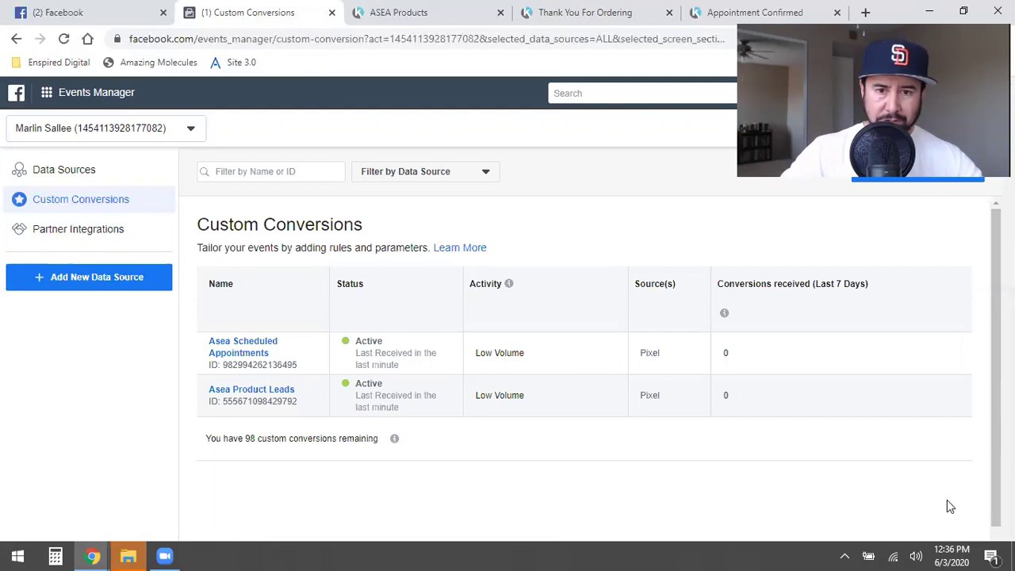
Inspect the events fired on the thank-you and appointment confirmed pages with Facebook Pixel Helper, and return to the custom conversions list.
{"action": "left_click", "coordinate": [603, 13]}
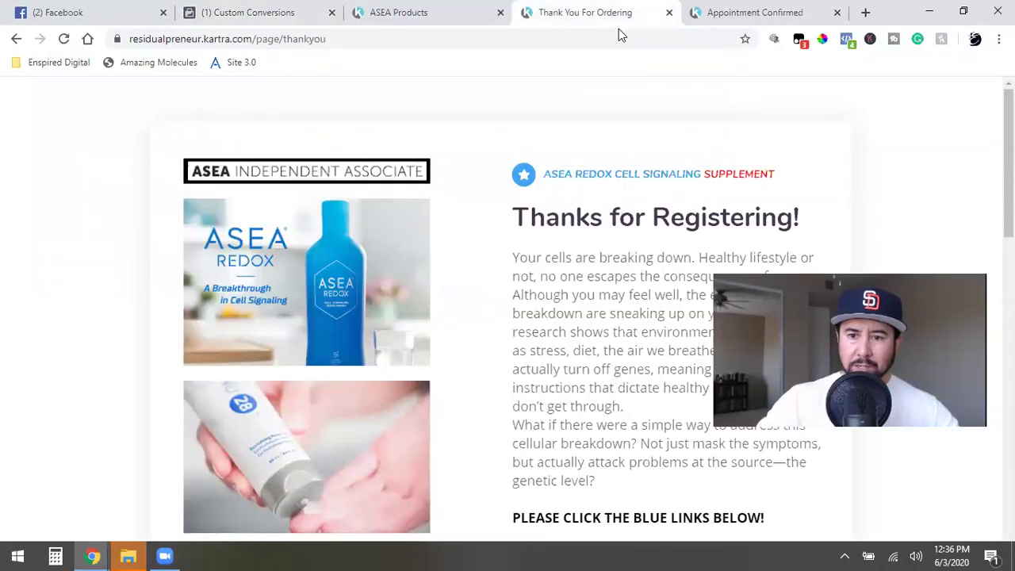
{"action": "left_click", "coordinate": [846, 38]}
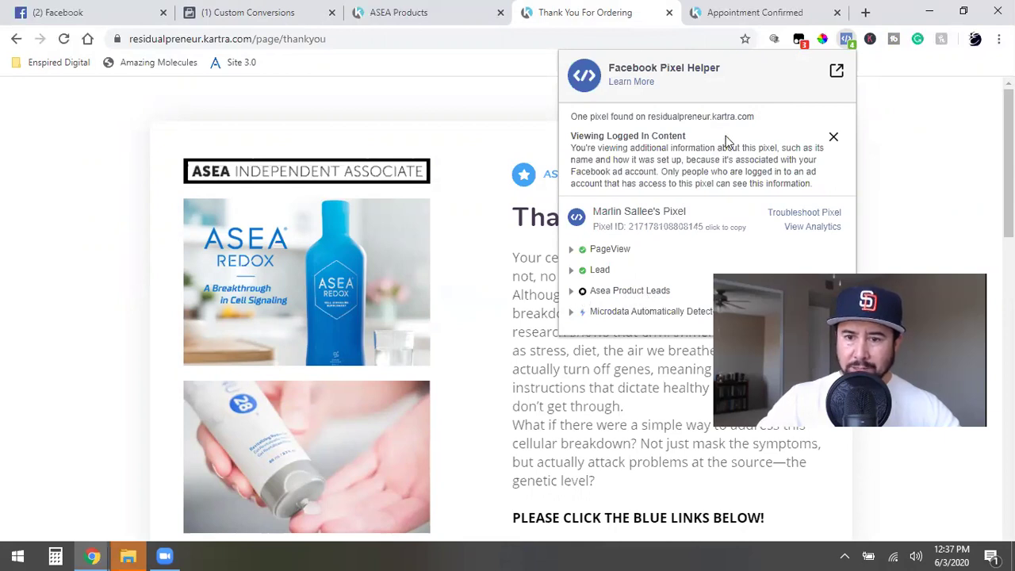
{"action": "left_click", "coordinate": [748, 10]}
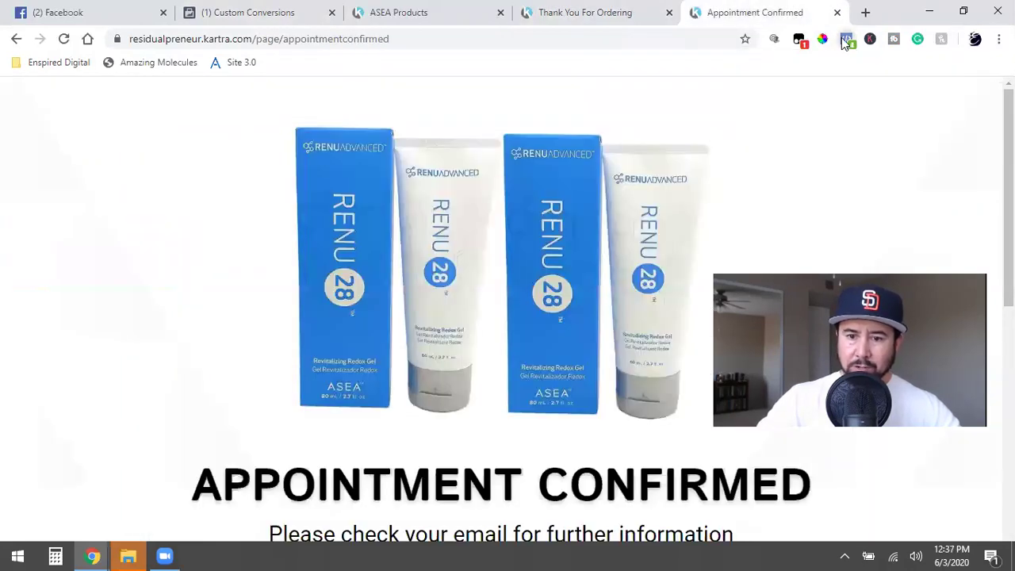
{"action": "left_click", "coordinate": [845, 40]}
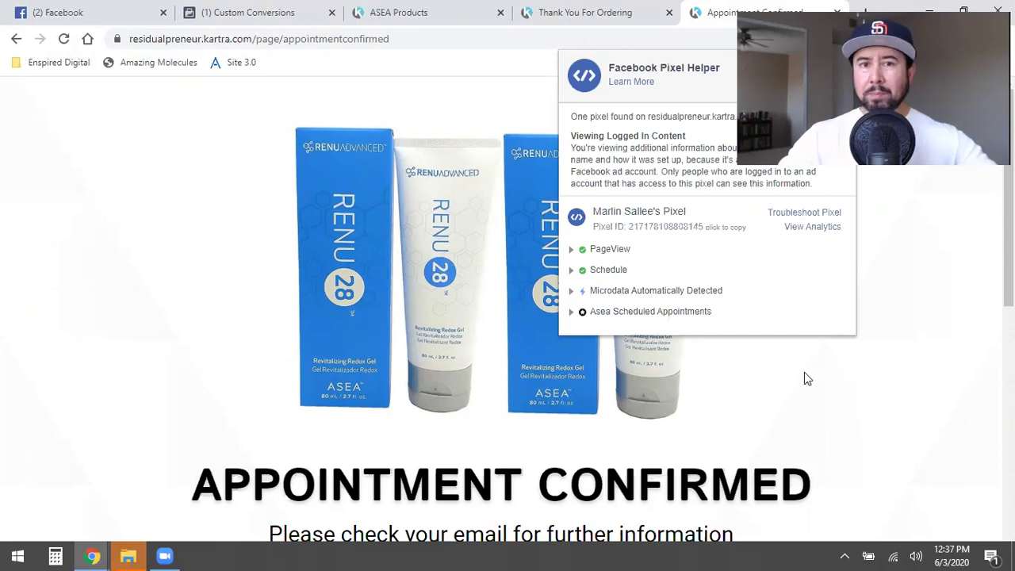
{"action": "left_click", "coordinate": [942, 360]}
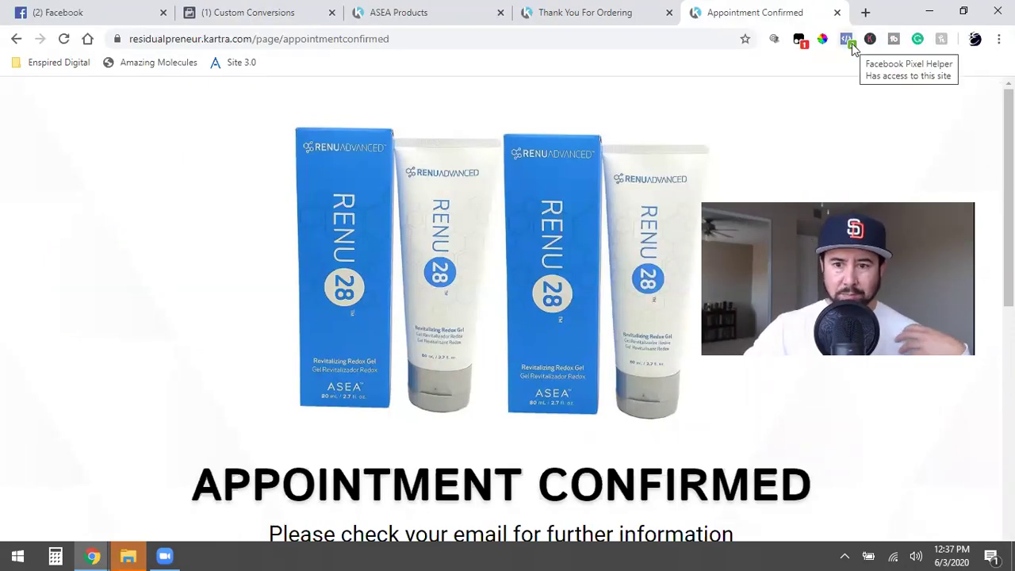
{"action": "left_click", "coordinate": [850, 43]}
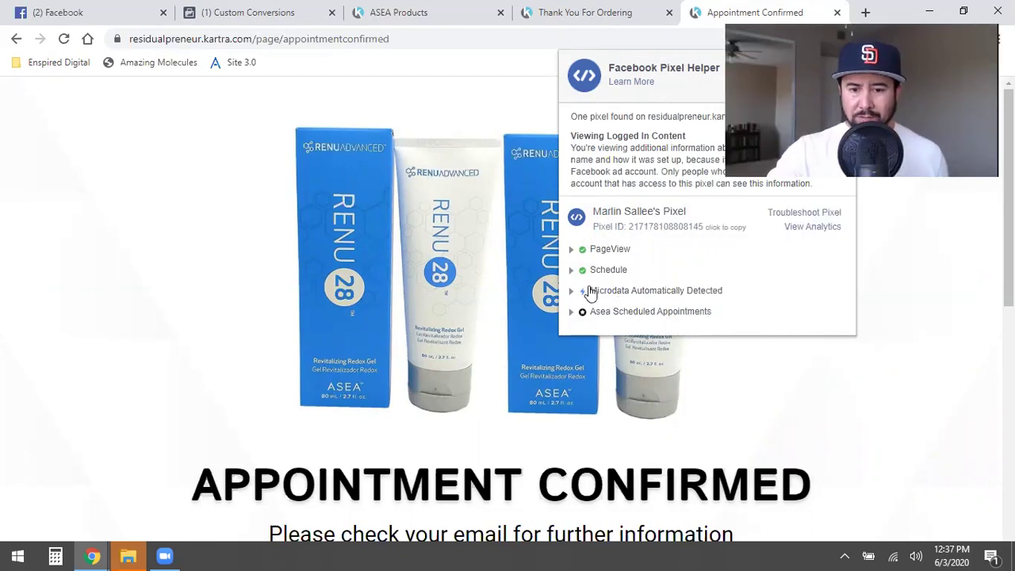
{"action": "left_click", "coordinate": [600, 400]}
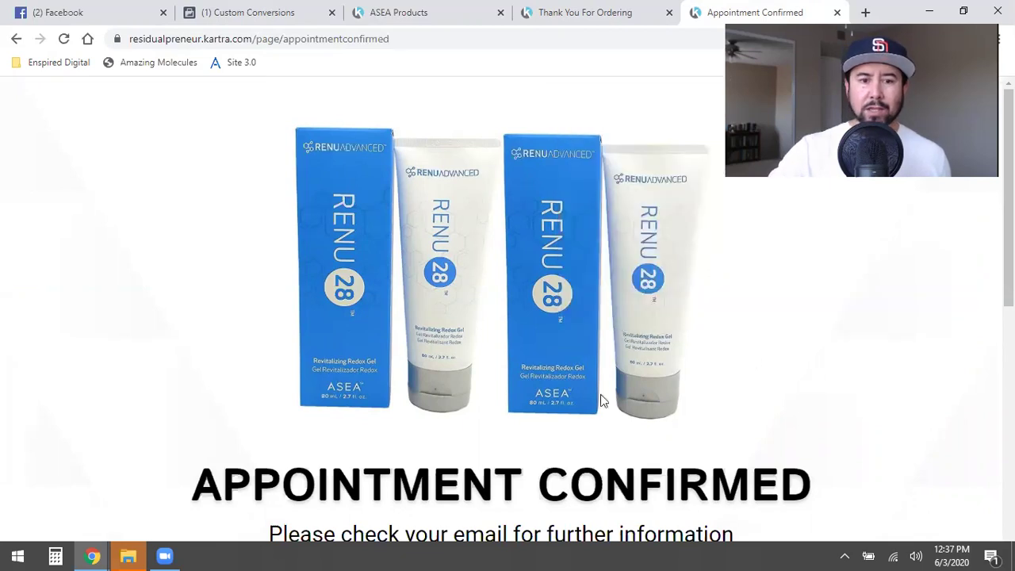
{"action": "left_click", "coordinate": [260, 11]}
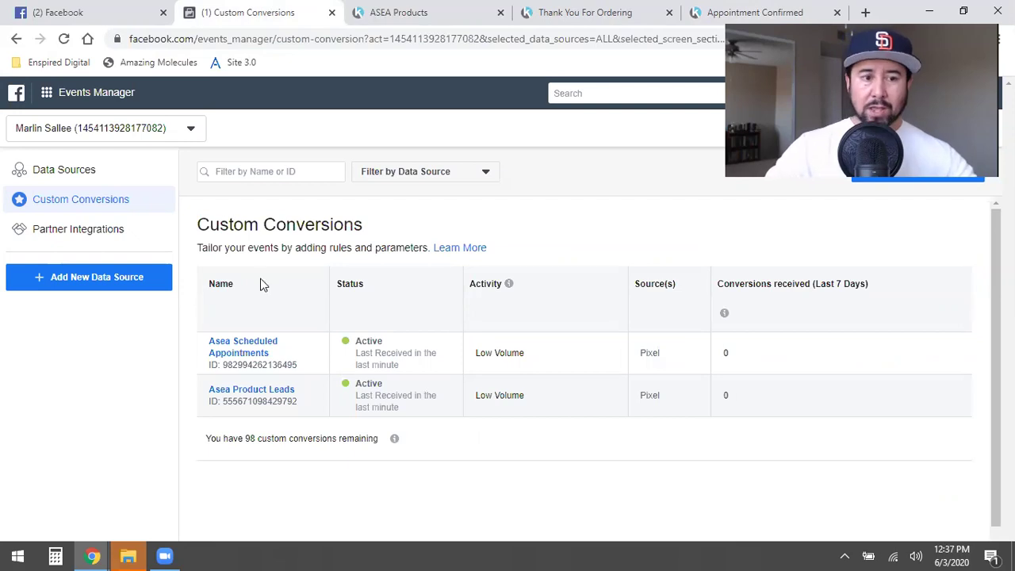
Switch from Events Manager to Ads Manager and close the ASEA Products, Thank You For Ordering and Appointment Confirmed pages.
{"action": "left_click", "coordinate": [53, 104]}
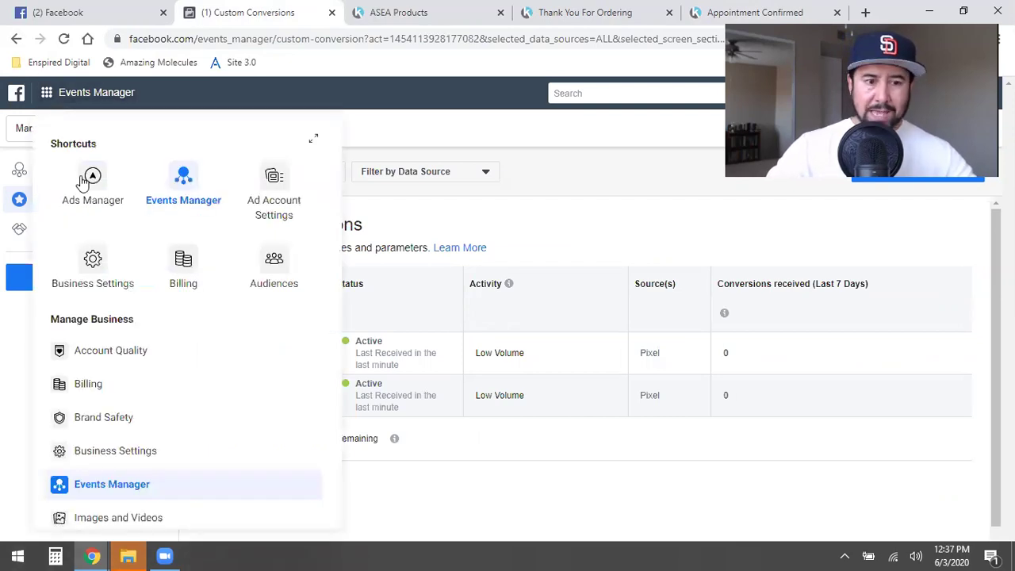
{"action": "left_click", "coordinate": [90, 195]}
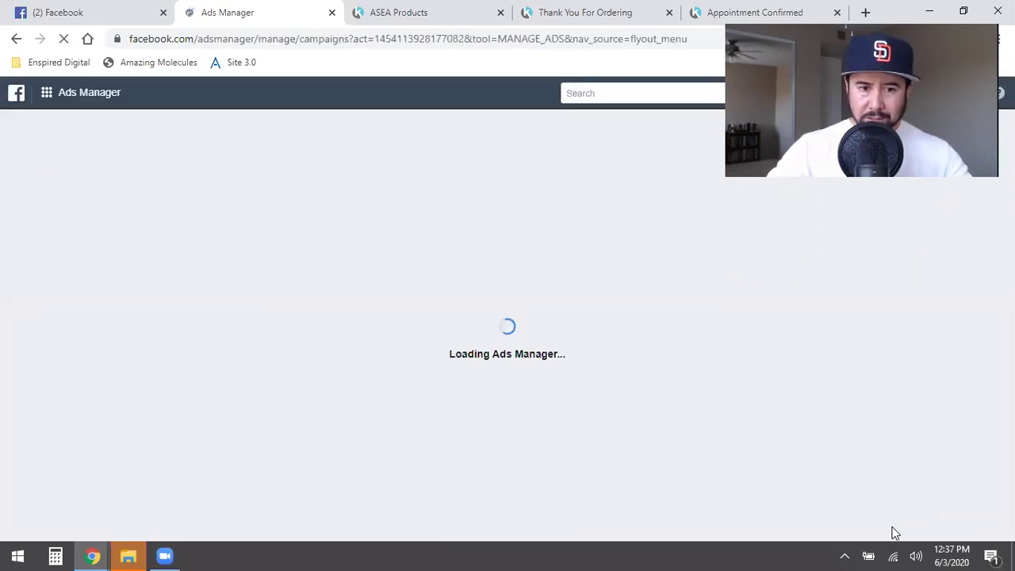
{"action": "left_click", "coordinate": [499, 14]}
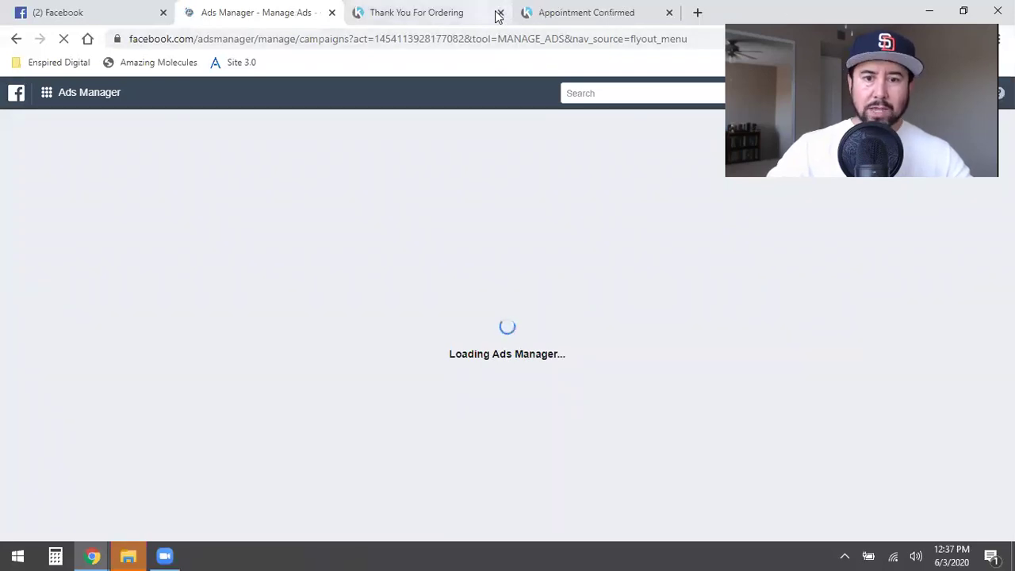
{"action": "left_click", "coordinate": [498, 14]}
{"action": "left_click", "coordinate": [499, 13]}
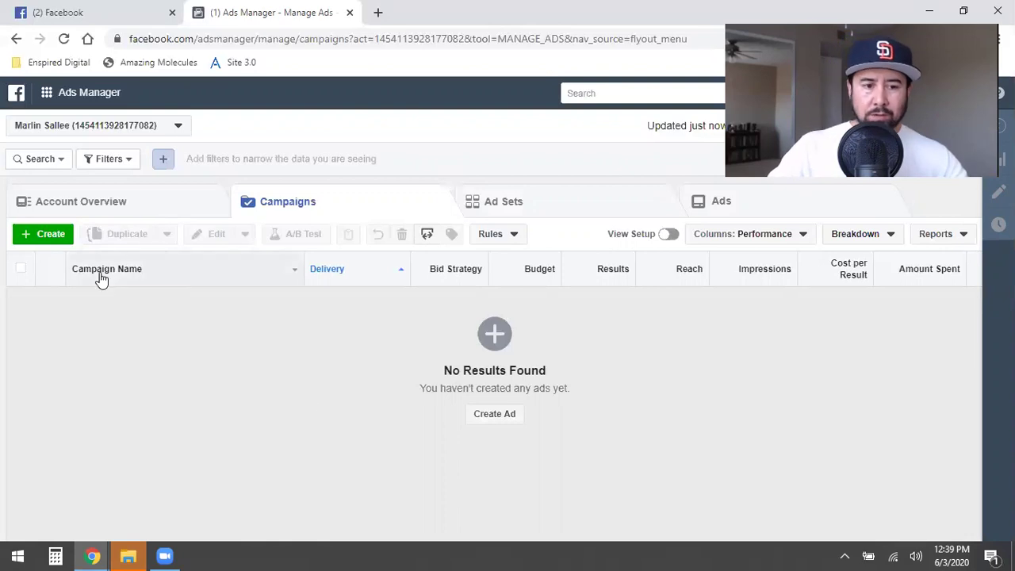
Create a new campaign, starting over instead of continuing the unfinished draft.
{"action": "left_click", "coordinate": [49, 234]}
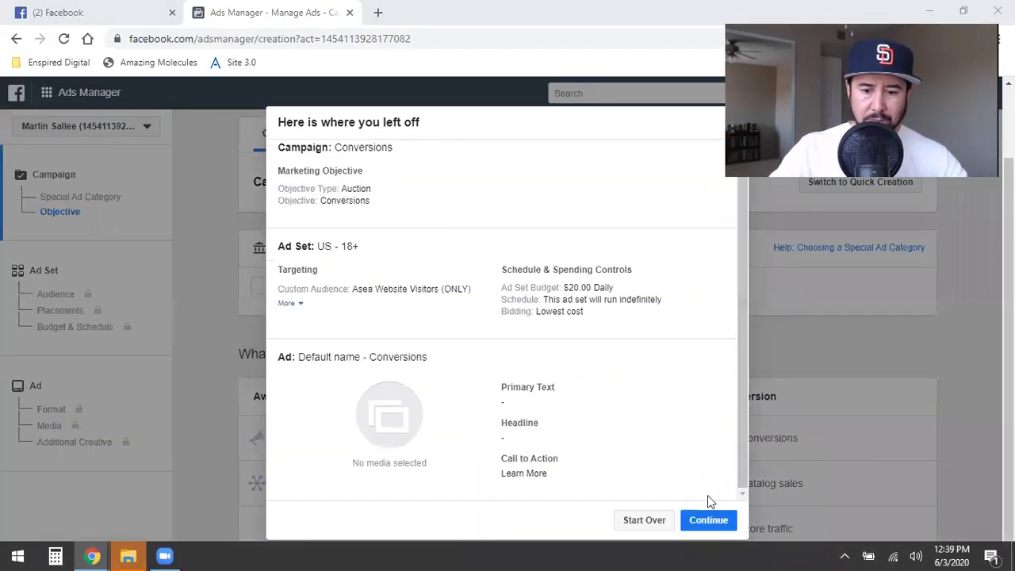
{"action": "left_click", "coordinate": [644, 522]}
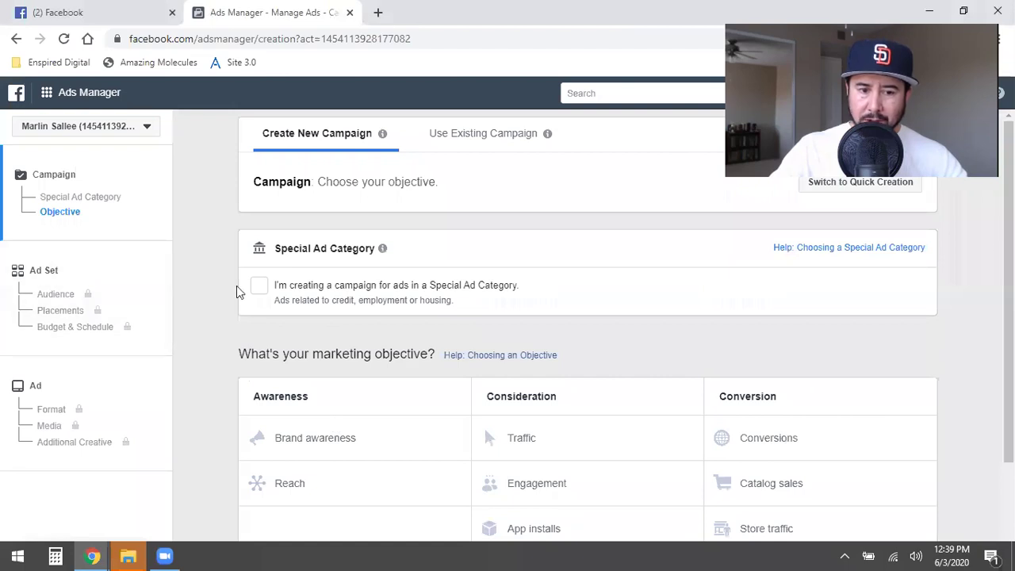
{"action": "left_click", "coordinate": [260, 288]}
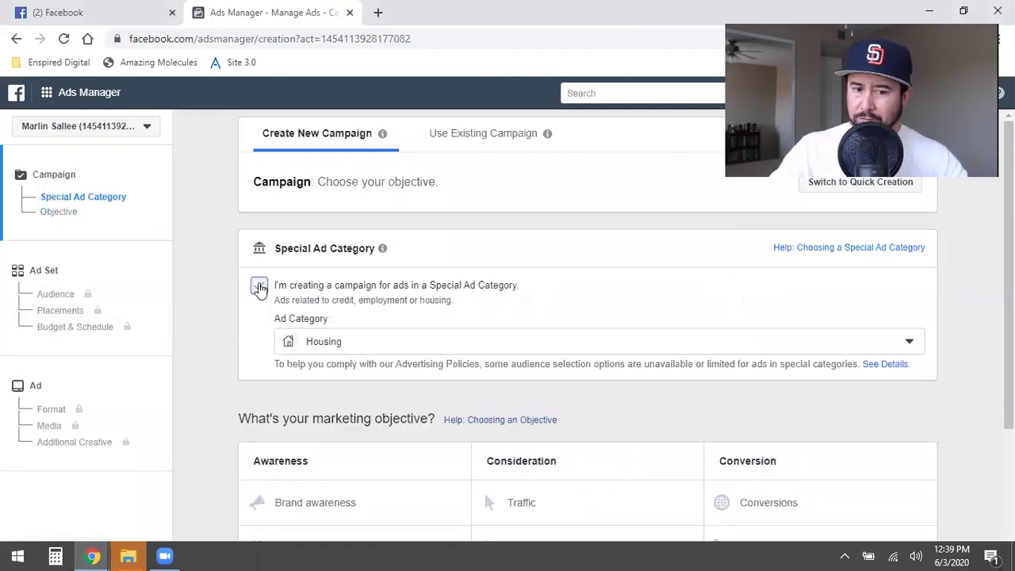
{"action": "left_click", "coordinate": [333, 341]}
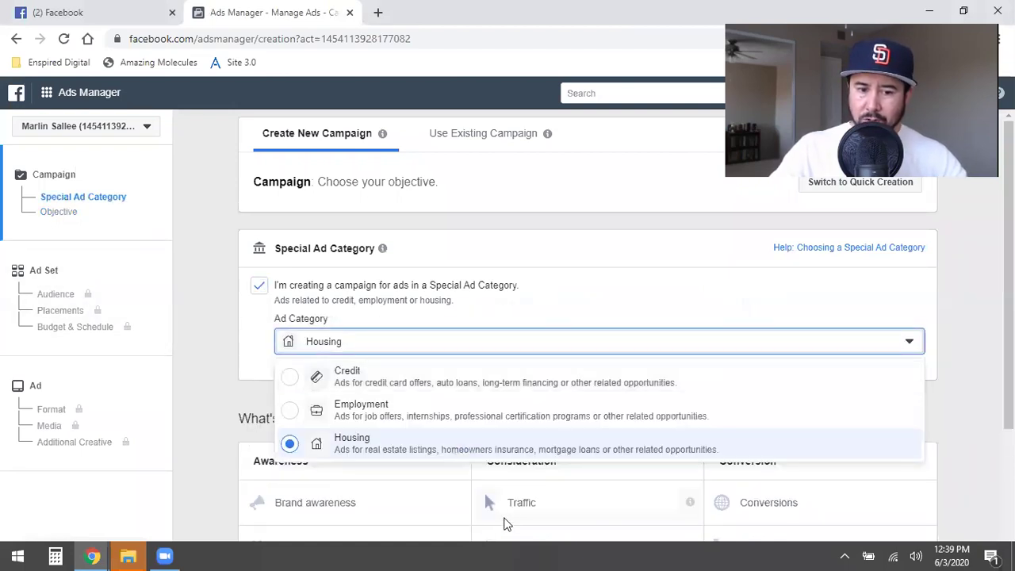
{"action": "left_click", "coordinate": [263, 288]}
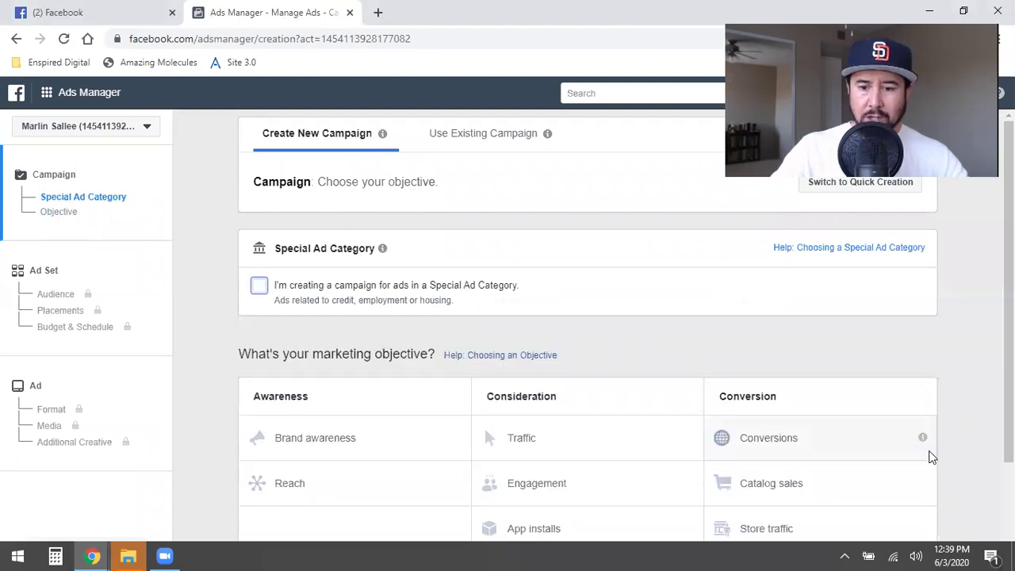
Choose the Conversions marketing objective and continue to the ad set with the campaign named "Conversions -".
{"action": "left_click", "coordinate": [801, 449]}
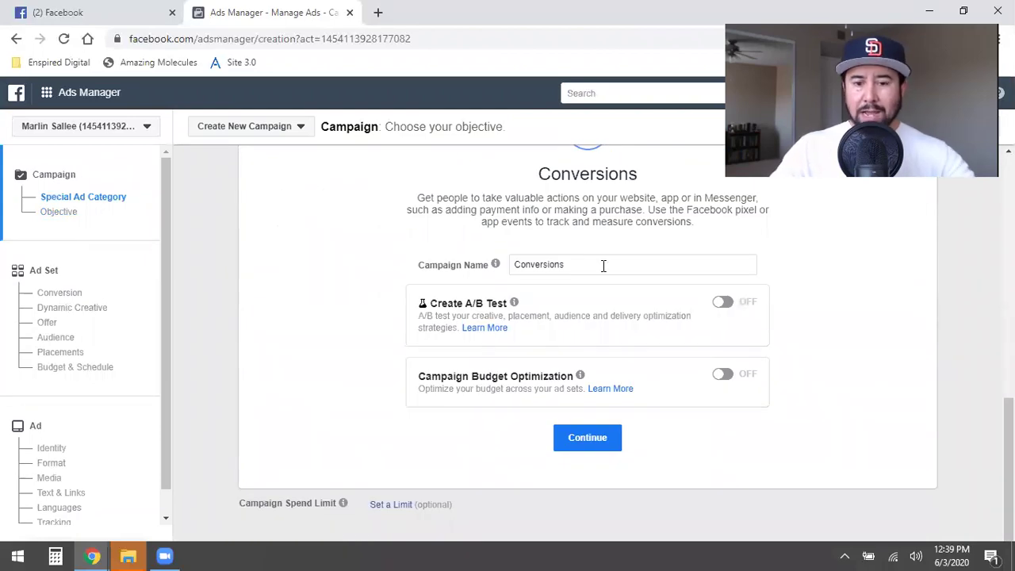
{"action": "left_click", "coordinate": [603, 265]}
{"action": "double_click", "coordinate": [567, 265]}
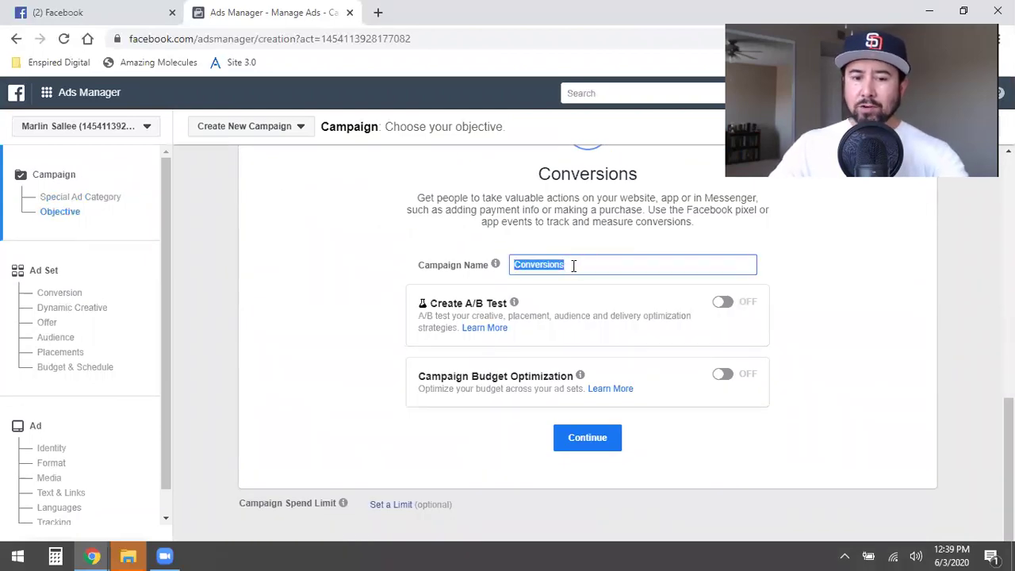
{"action": "left_click", "coordinate": [581, 263]}
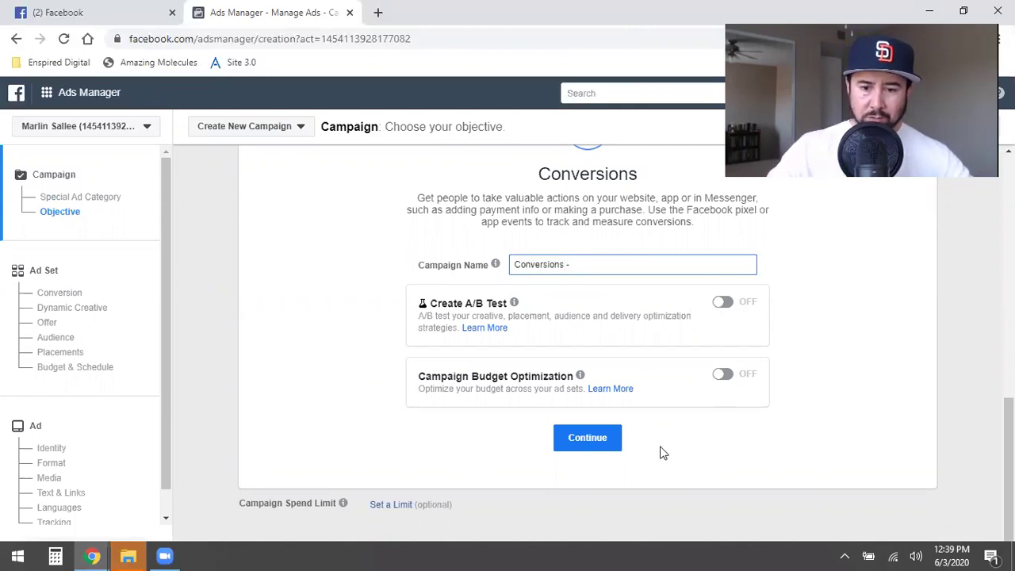
{"action": "left_click", "coordinate": [585, 439]}
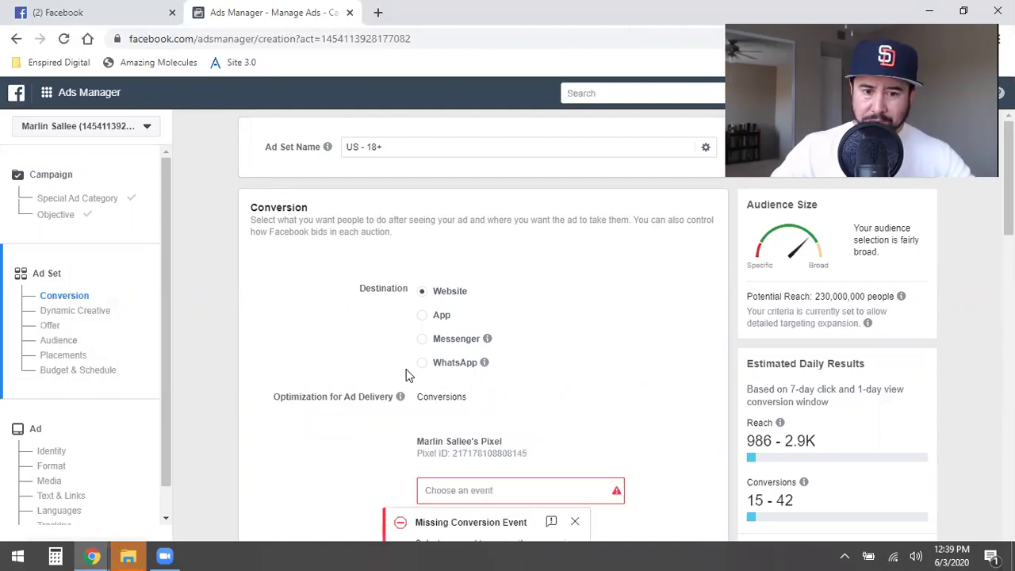
Check which previously created custom audiences are available in the ad set's audience section.
{"action": "scroll", "coordinate": [405, 374], "scroll_direction": "down", "scroll_amount": 7}
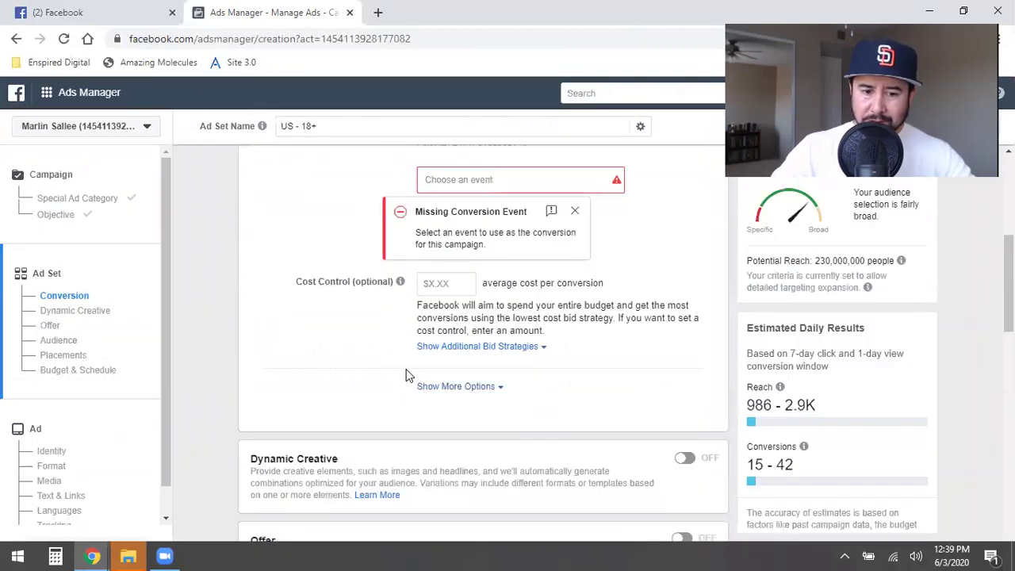
{"action": "scroll", "coordinate": [406, 374], "scroll_direction": "down", "scroll_amount": 2}
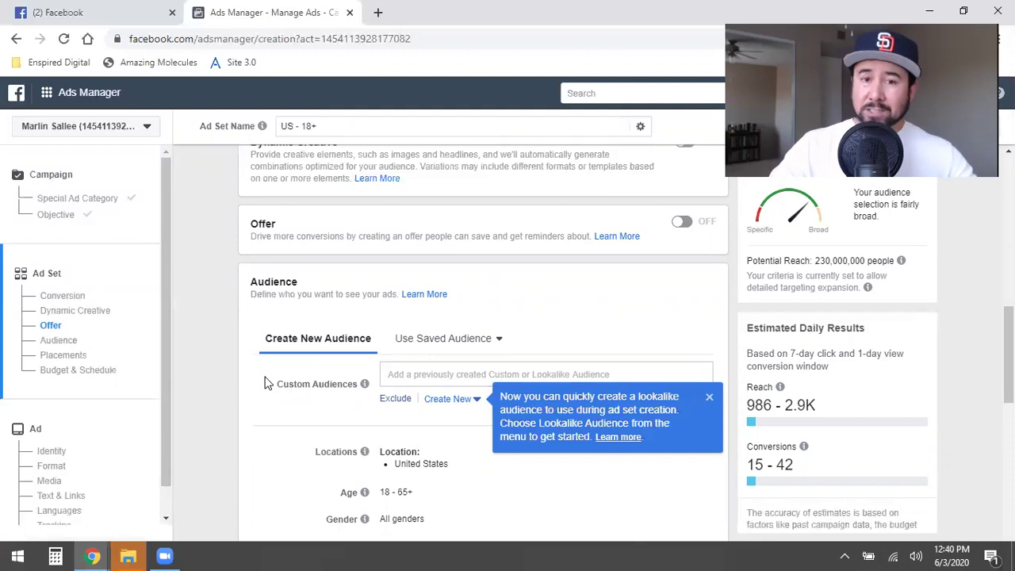
{"action": "left_click", "coordinate": [410, 373]}
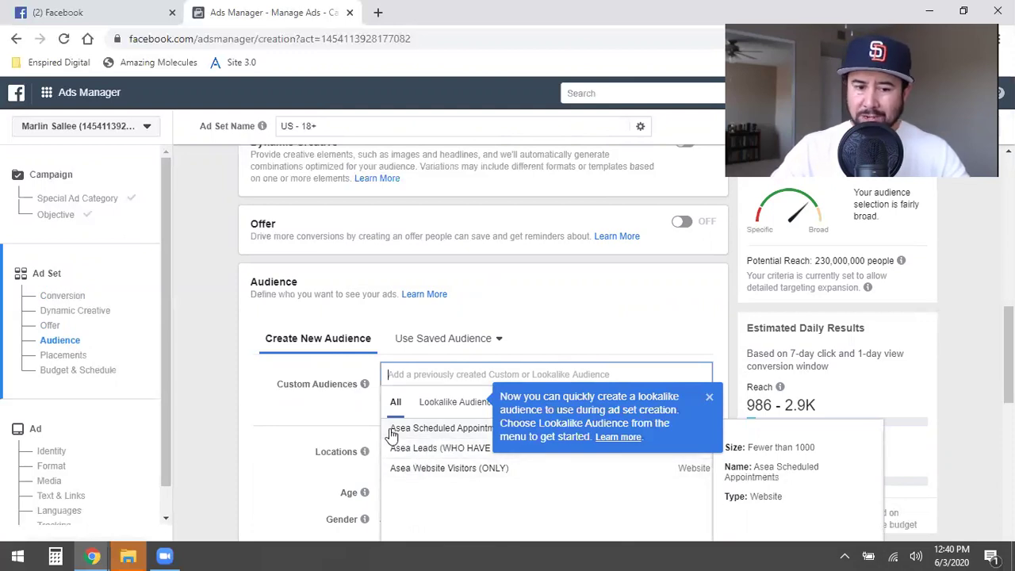
{"action": "left_click", "coordinate": [284, 417]}
Select the Asea Product Leads custom conversion as the ad set's conversion event.
{"action": "scroll", "coordinate": [283, 417], "scroll_direction": "up", "scroll_amount": 8}
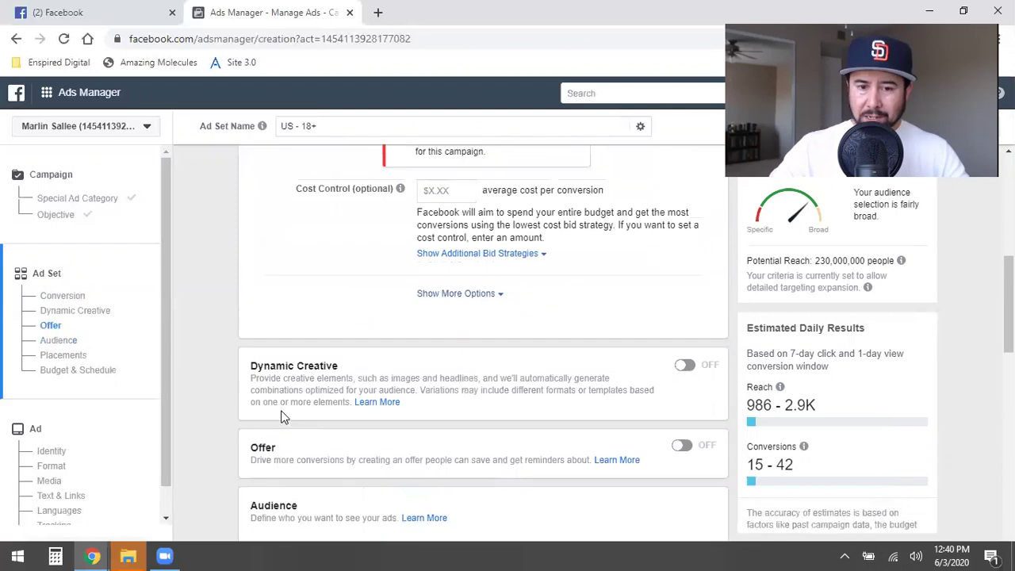
{"action": "scroll", "coordinate": [284, 417], "scroll_direction": "up", "scroll_amount": 1}
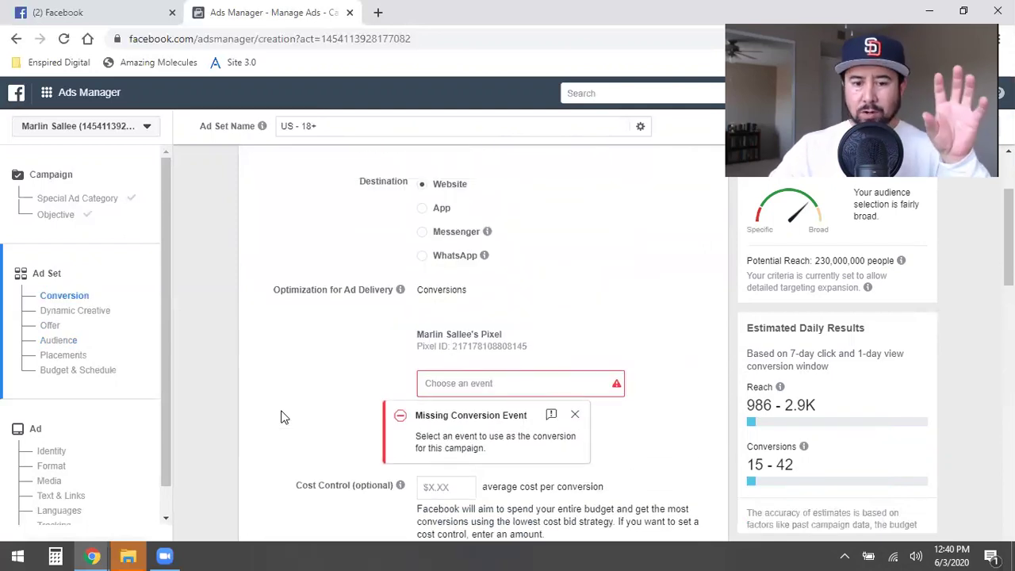
{"action": "left_click", "coordinate": [471, 384]}
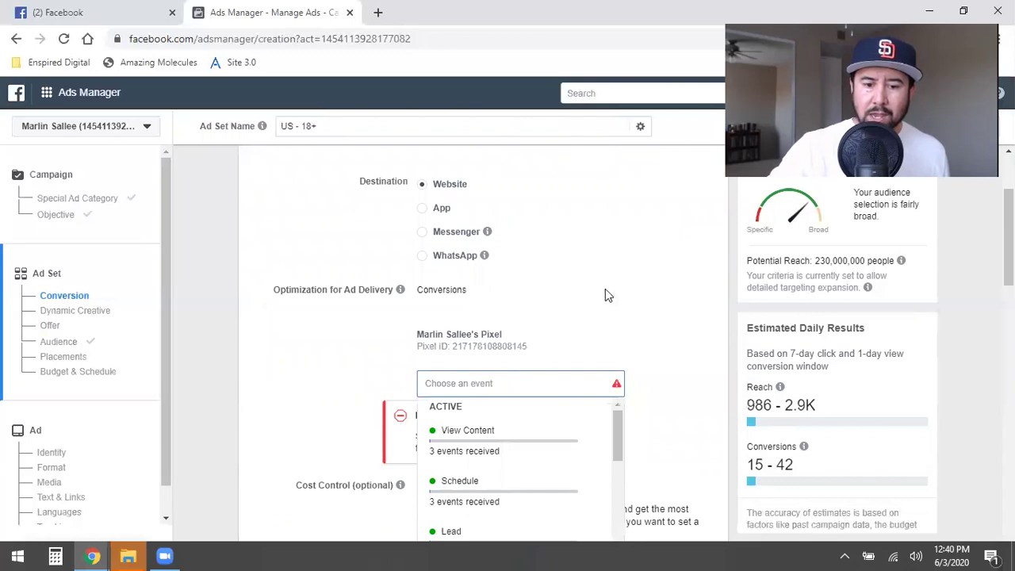
{"action": "scroll", "coordinate": [605, 295], "scroll_direction": "down", "scroll_amount": 3}
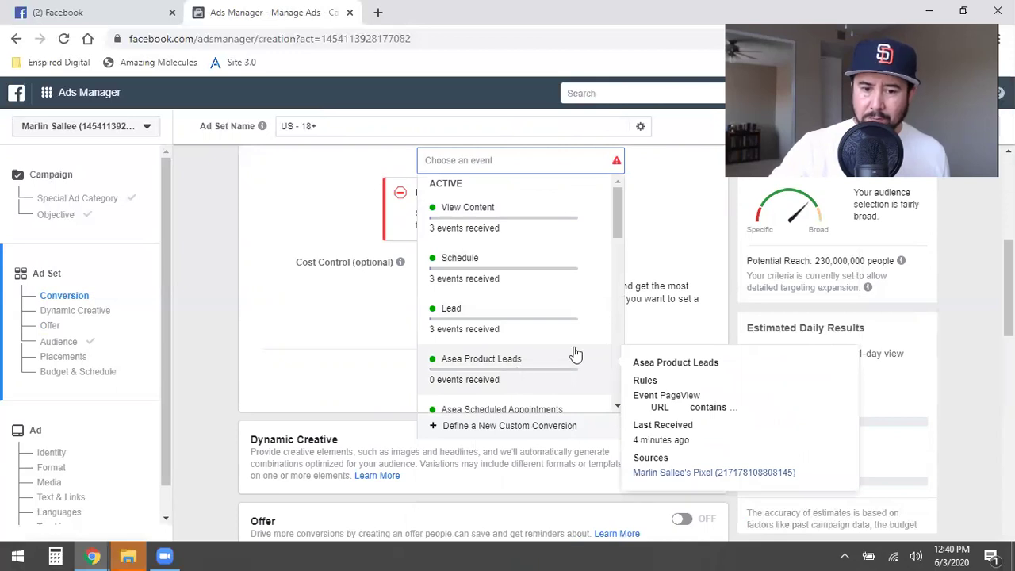
{"action": "scroll", "coordinate": [571, 352], "scroll_direction": "down", "scroll_amount": 1}
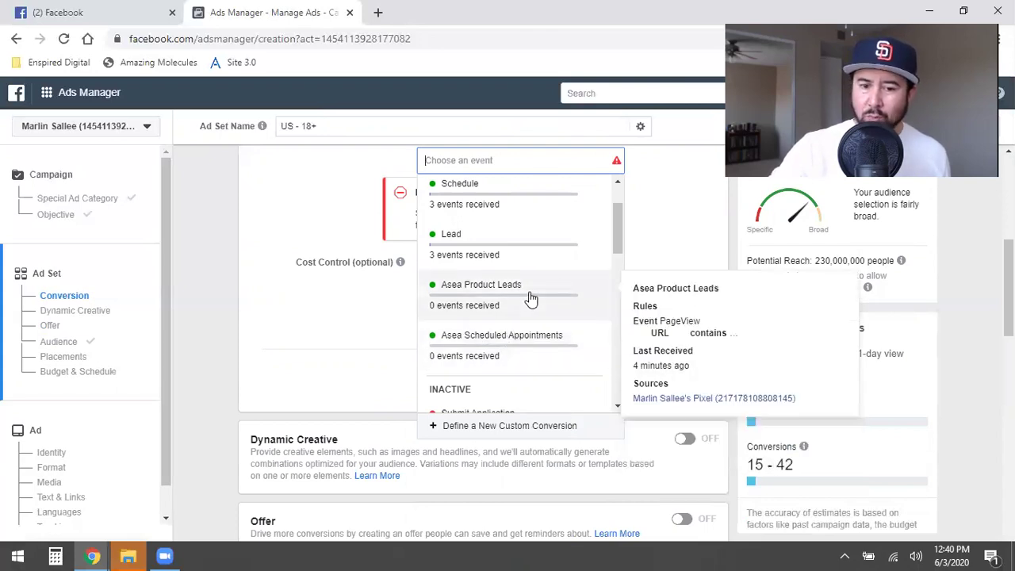
{"action": "left_click", "coordinate": [500, 305]}
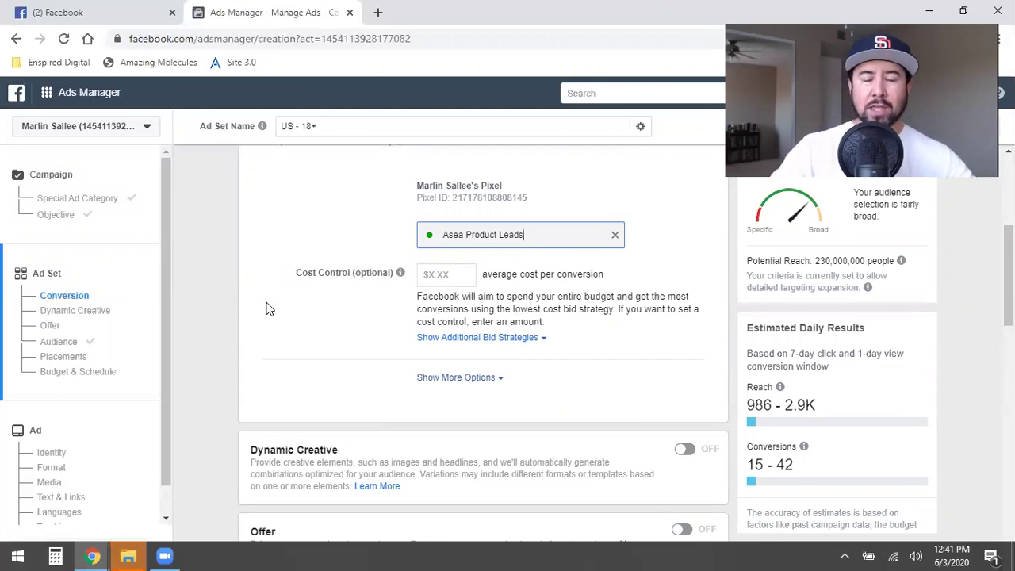
Set the ad set's budget type to Lifetime Budget in the Budget & Schedule section.
{"action": "scroll", "coordinate": [266, 309], "scroll_direction": "down", "scroll_amount": 5}
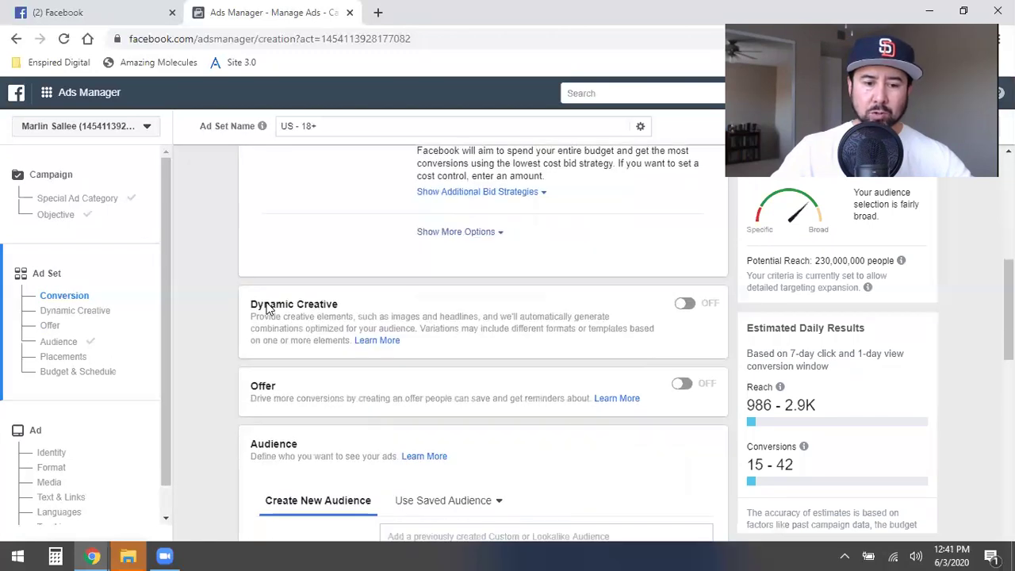
{"action": "scroll", "coordinate": [468, 482], "scroll_direction": "down", "scroll_amount": 2}
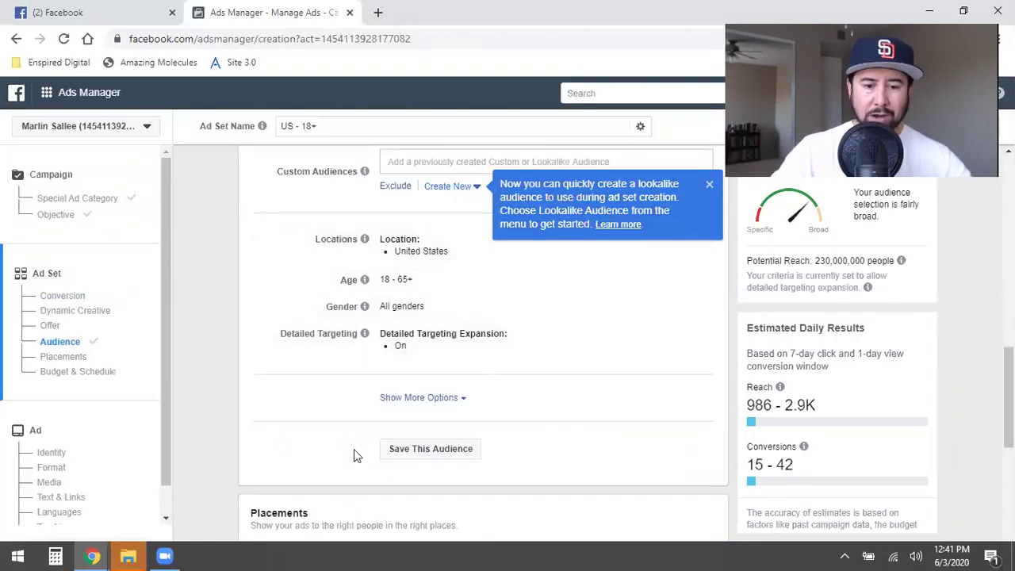
{"action": "scroll", "coordinate": [353, 448], "scroll_direction": "down", "scroll_amount": 6}
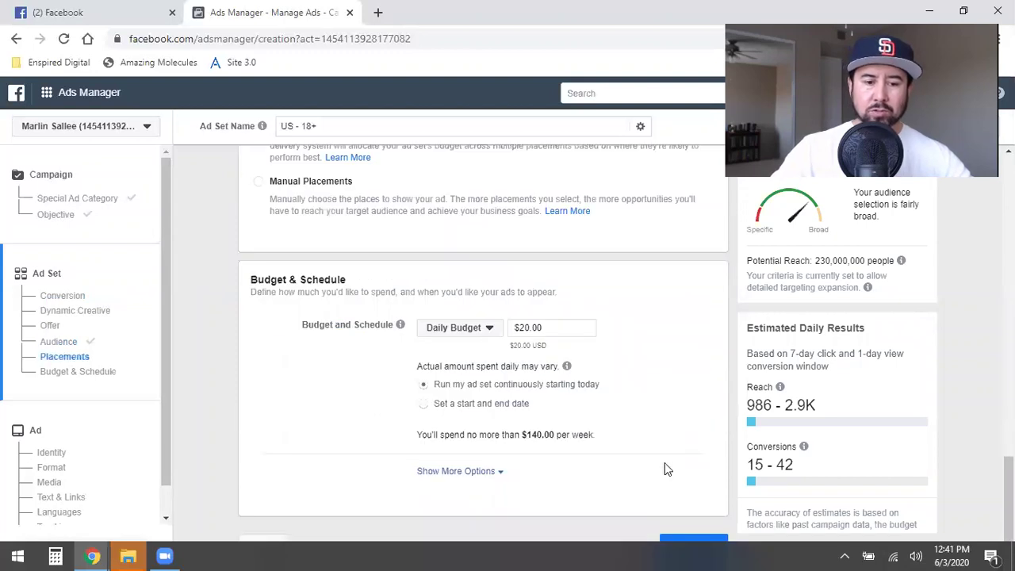
{"action": "left_click", "coordinate": [473, 333]}
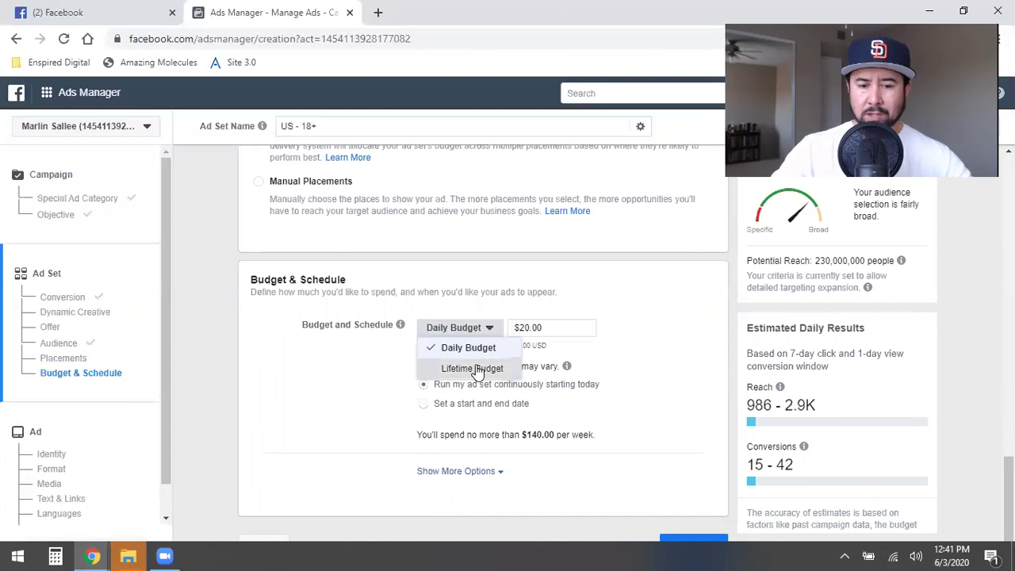
{"action": "key", "text": "Down"}
{"action": "key", "text": "Return"}
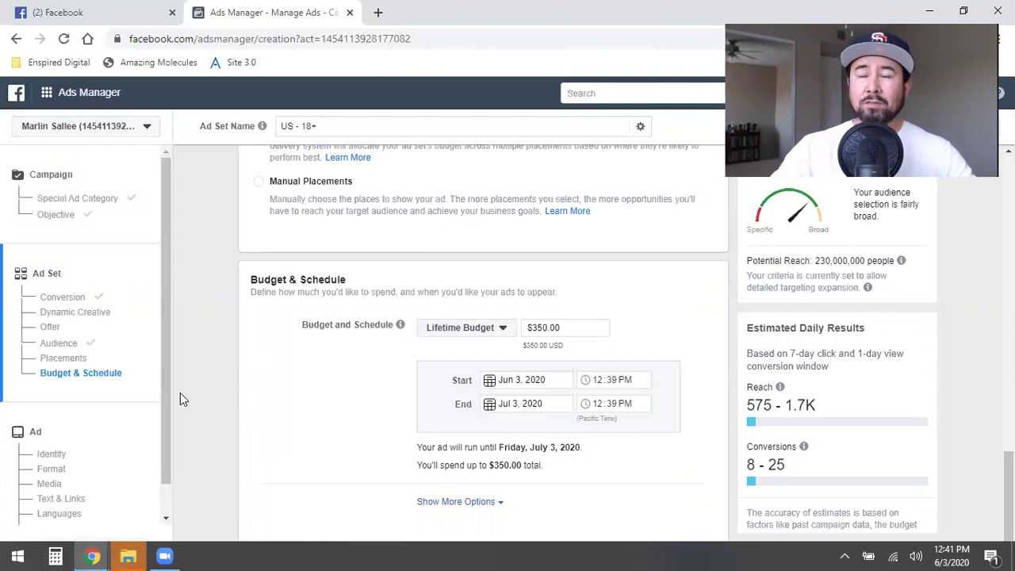
Keep the Lifetime Budget option and set the budget amount to $50.00.
{"action": "left_click", "coordinate": [451, 331]}
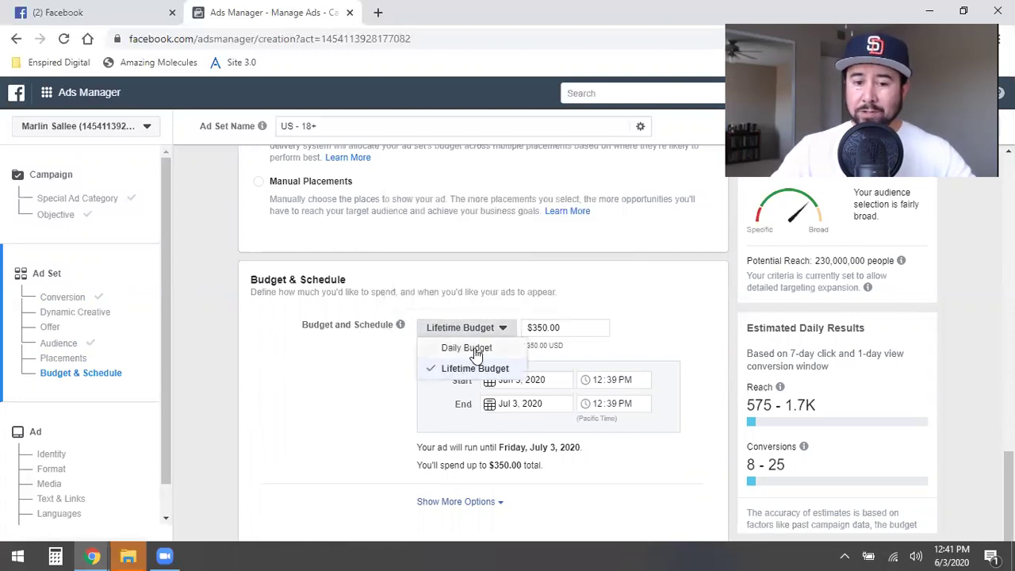
{"action": "left_click", "coordinate": [396, 404]}
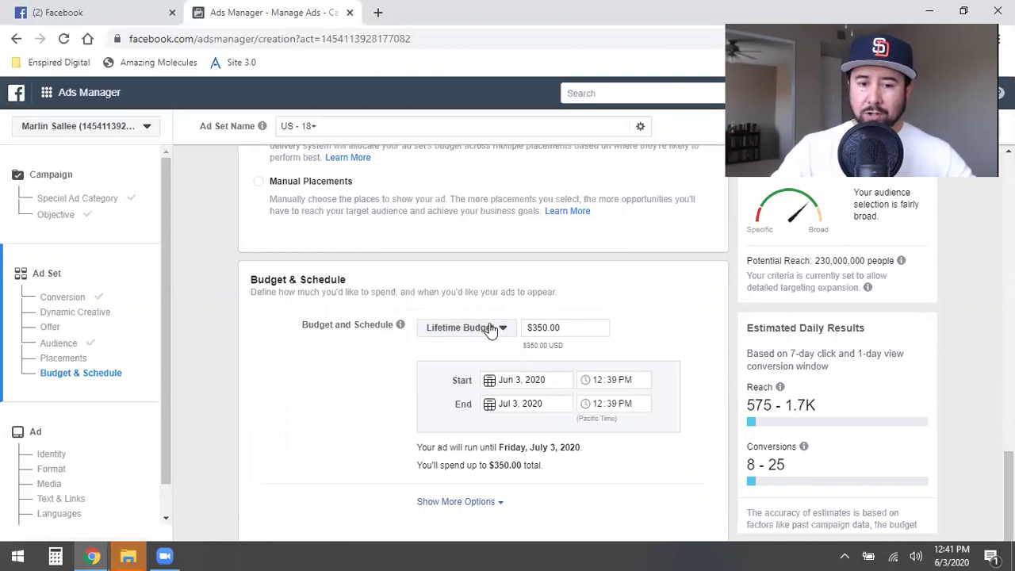
{"action": "left_click", "coordinate": [492, 331]}
{"action": "left_click", "coordinate": [463, 372]}
{"action": "double_click", "coordinate": [564, 330]}
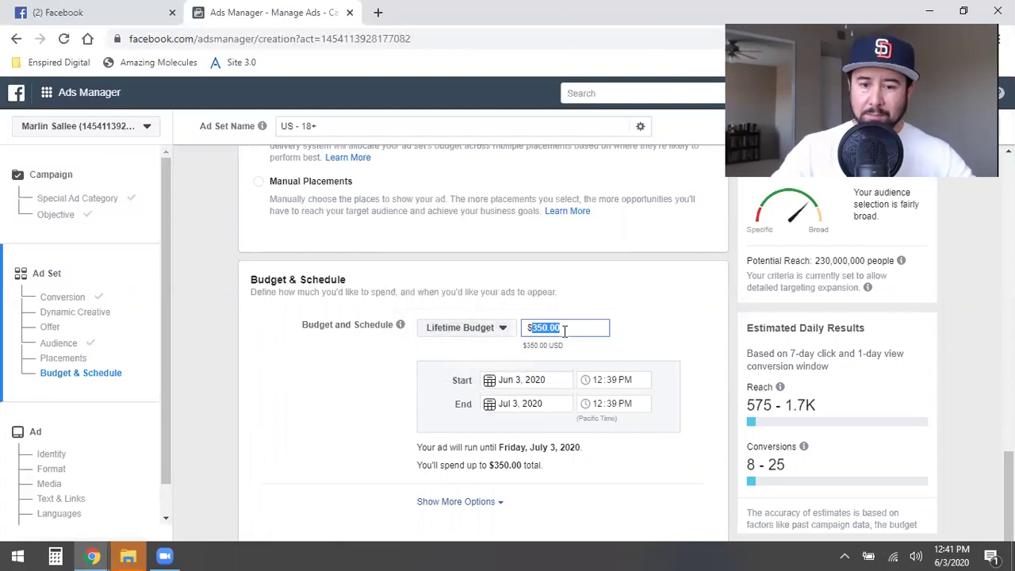
{"action": "type", "text": "50"}
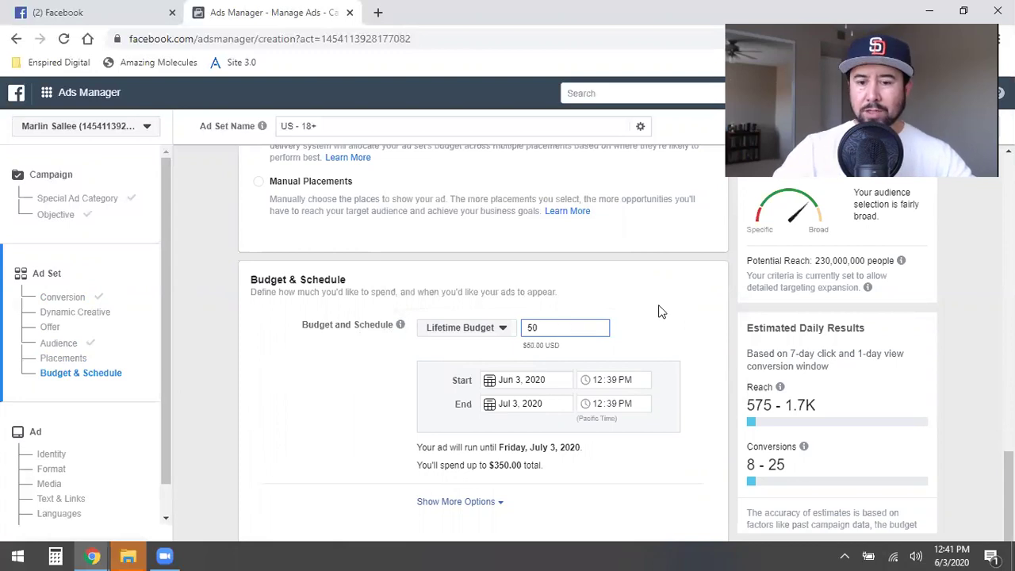
{"action": "left_click", "coordinate": [724, 398]}
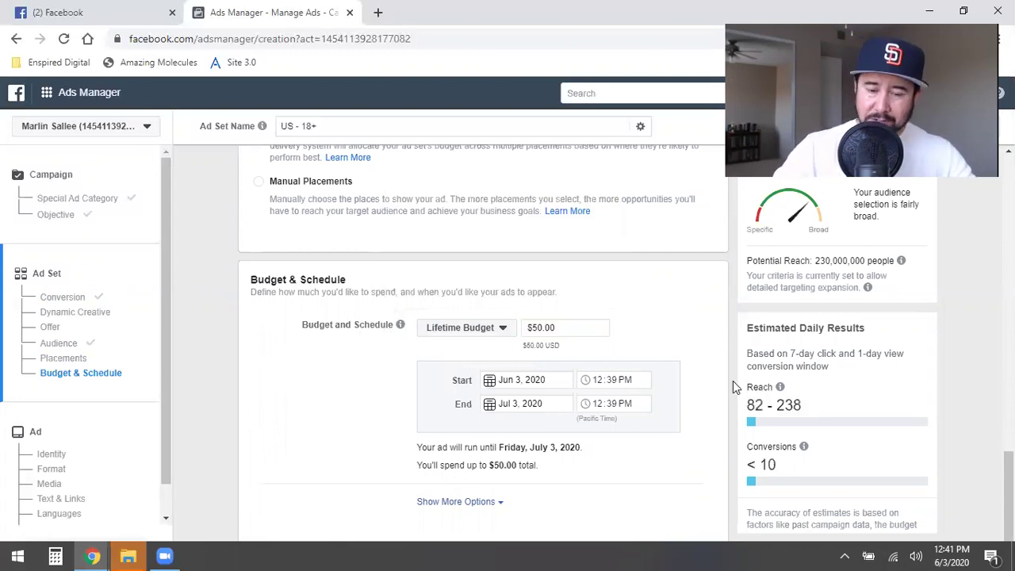
Set the ad set's schedule start date to June 13, 2020.
{"action": "left_click", "coordinate": [499, 380]}
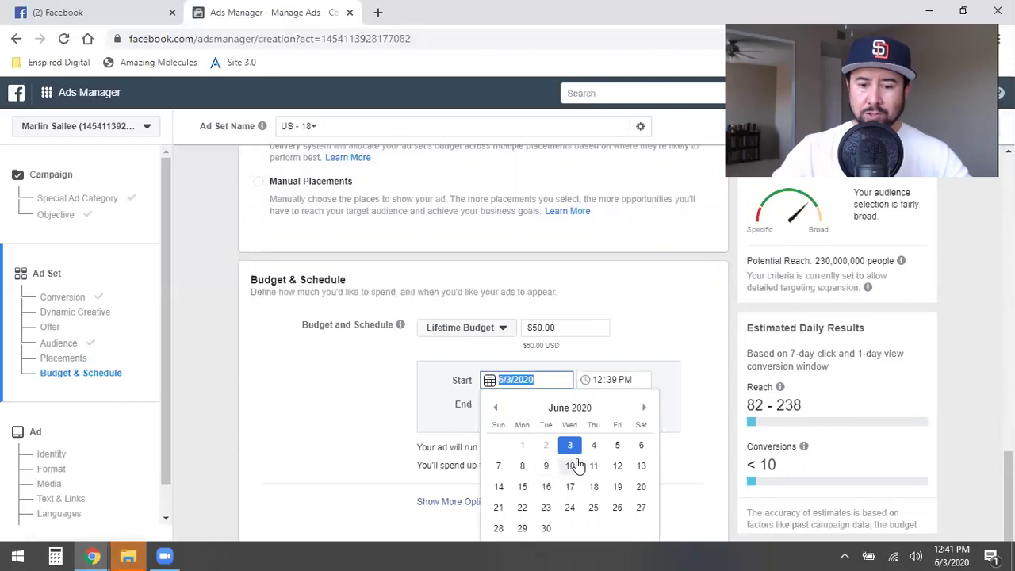
{"action": "left_click", "coordinate": [639, 466]}
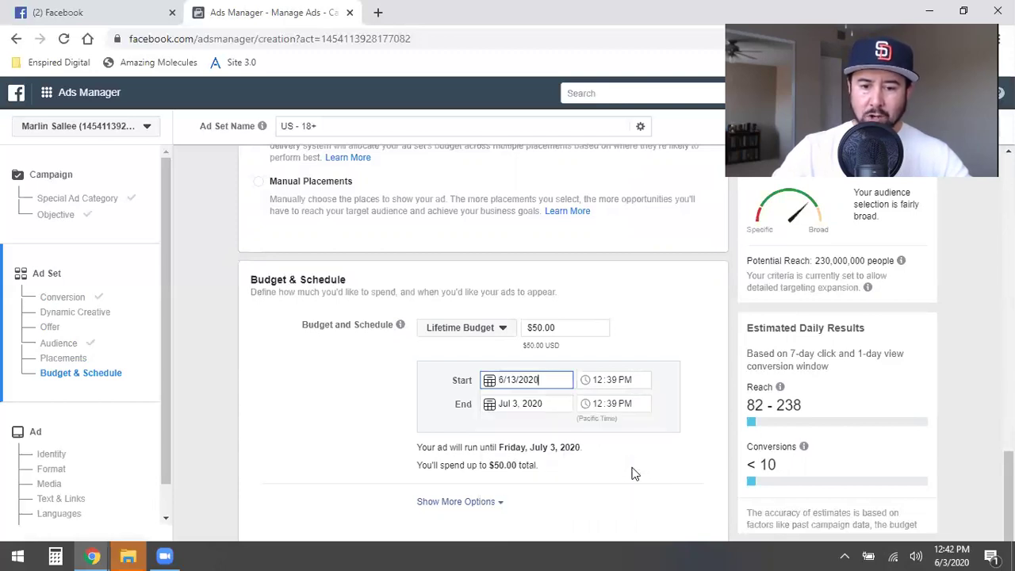
{"action": "left_click", "coordinate": [503, 386]}
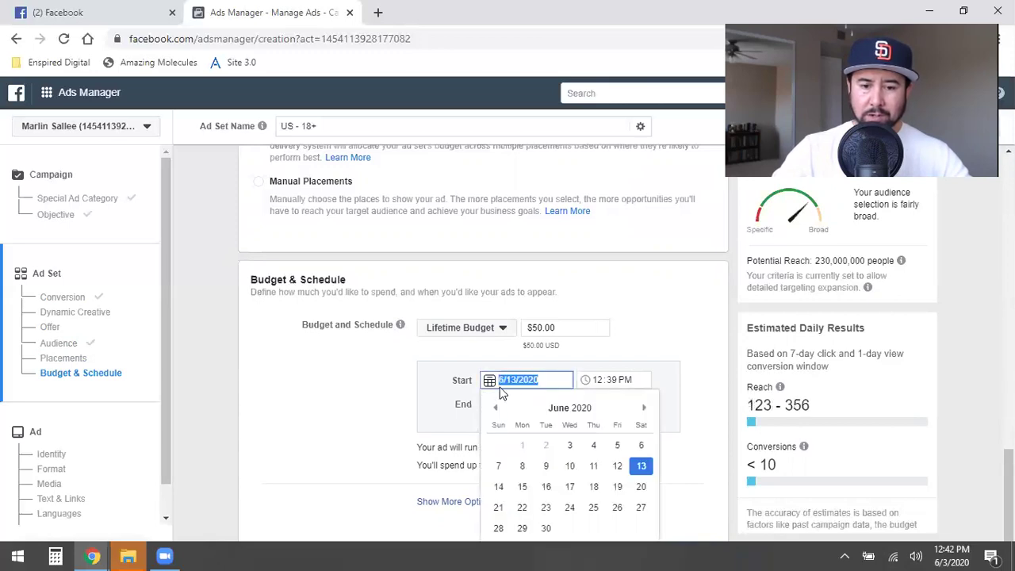
{"action": "left_click", "coordinate": [461, 407]}
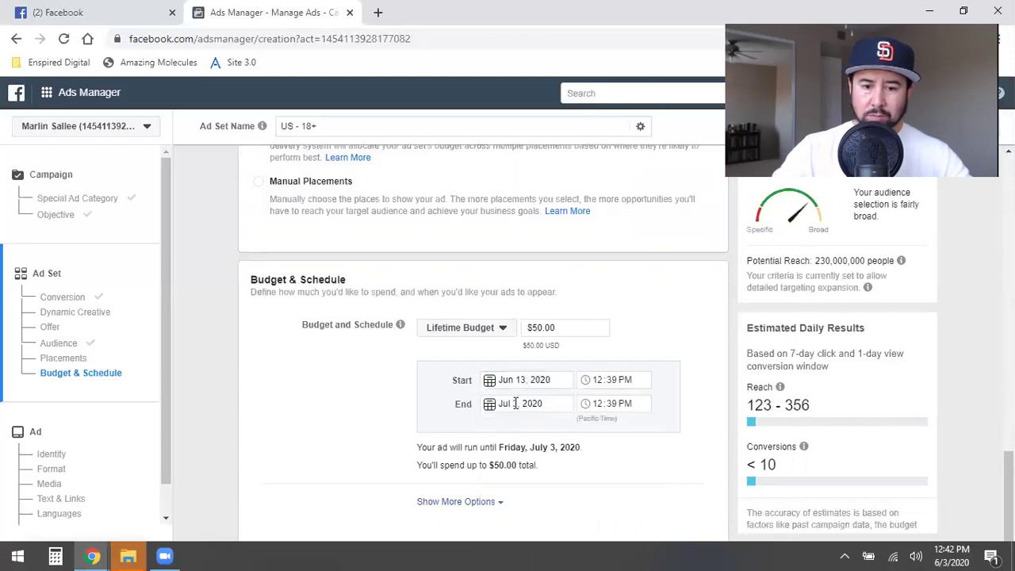
{"action": "left_click", "coordinate": [517, 403]}
{"action": "left_click", "coordinate": [494, 235]}
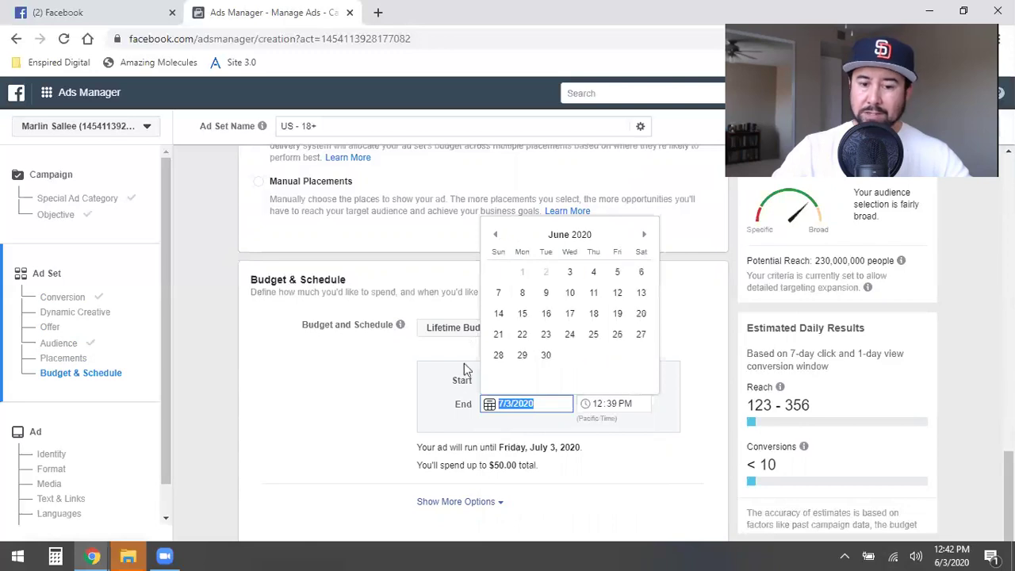
{"action": "left_click", "coordinate": [414, 430]}
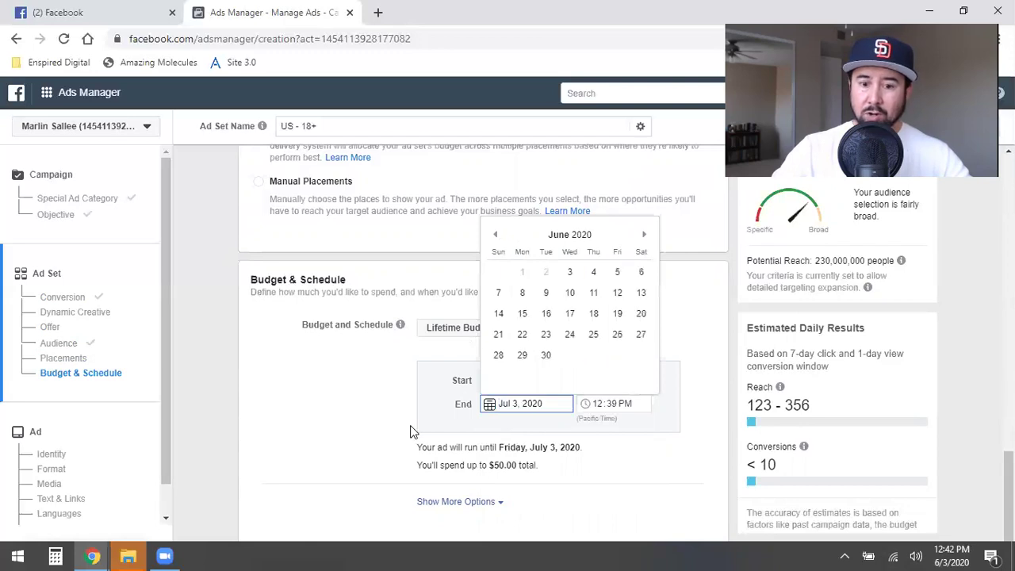
{"action": "left_click", "coordinate": [502, 405]}
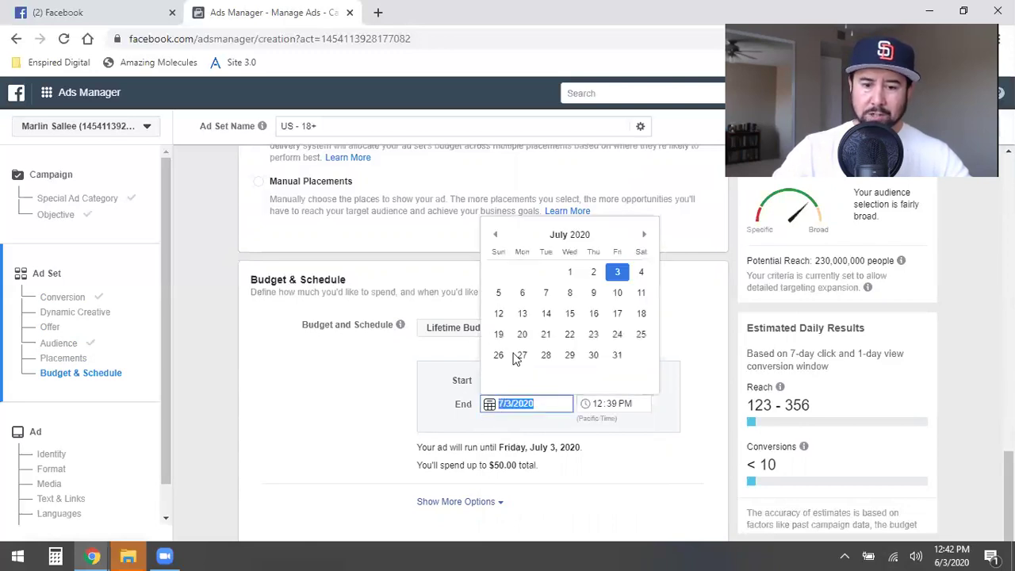
{"action": "left_click", "coordinate": [494, 235]}
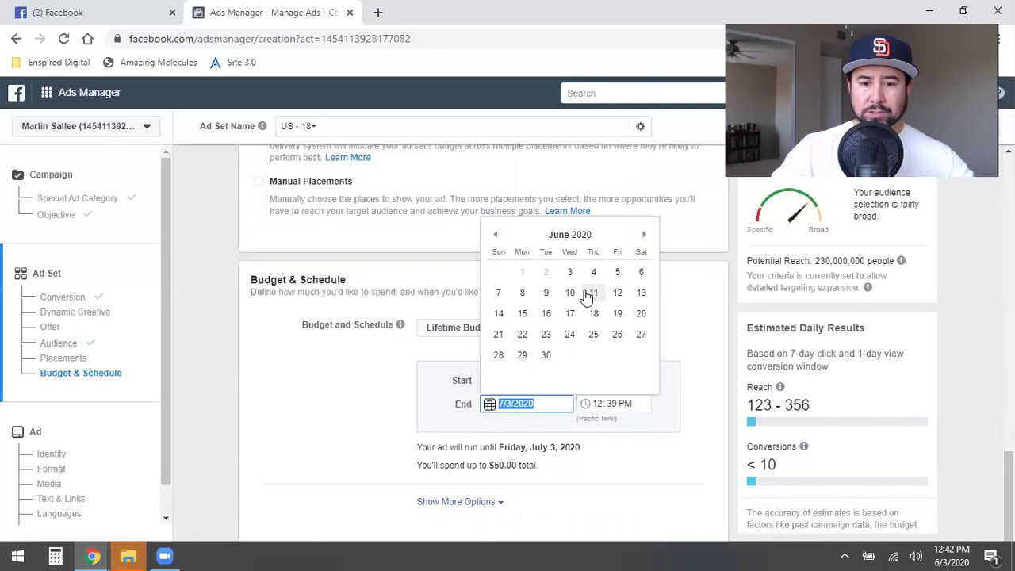
{"action": "left_click", "coordinate": [412, 408]}
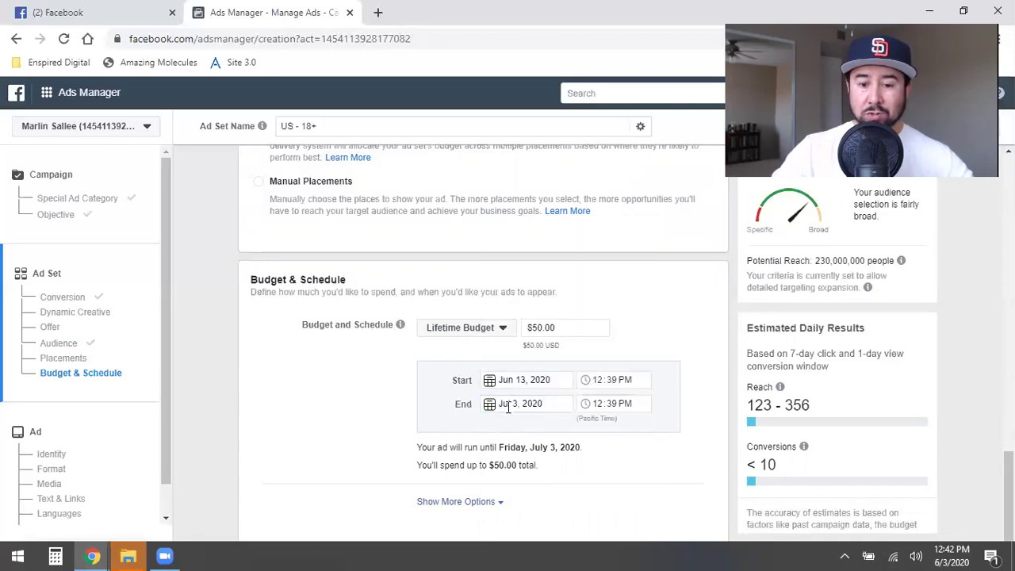
Set the ad set's schedule end date to June 23, 2020.
{"action": "left_click", "coordinate": [509, 407]}
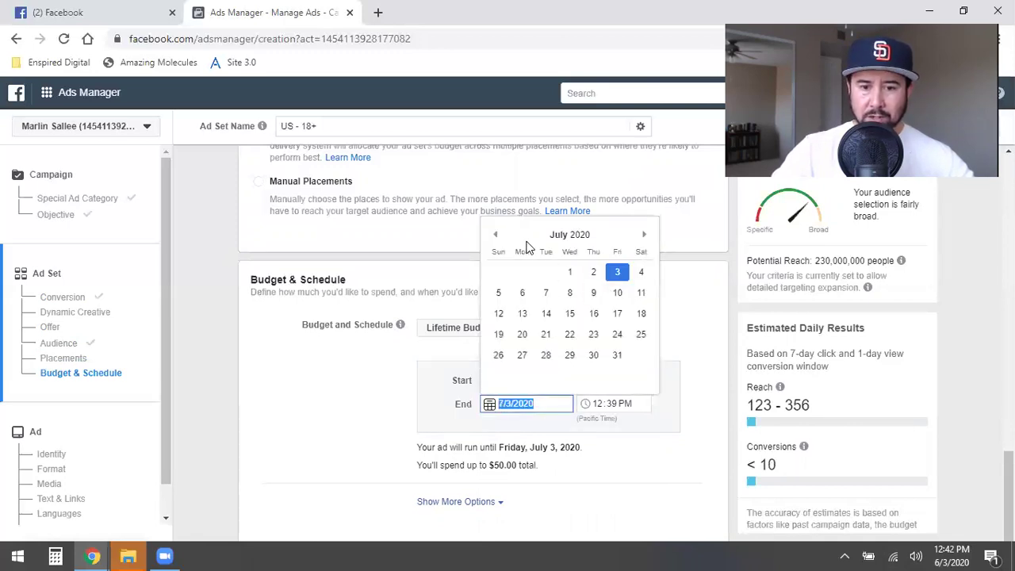
{"action": "left_click", "coordinate": [497, 236]}
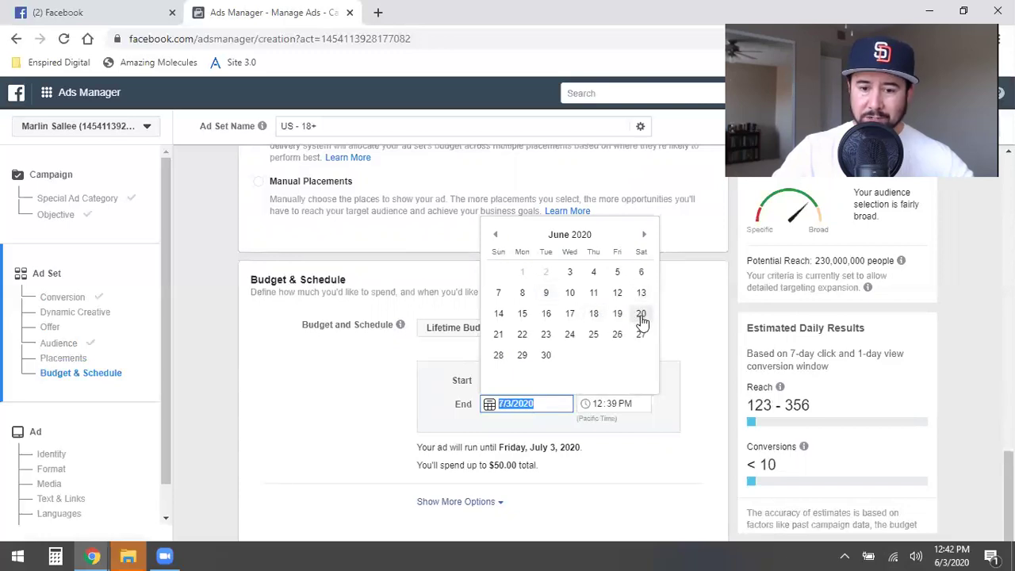
{"action": "left_click", "coordinate": [544, 340]}
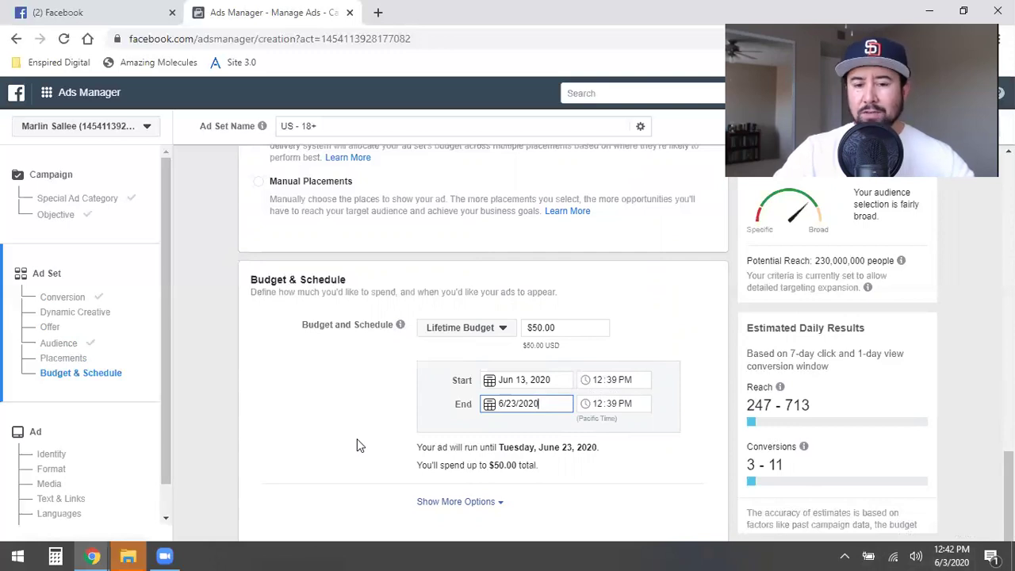
{"action": "key", "text": "Return"}
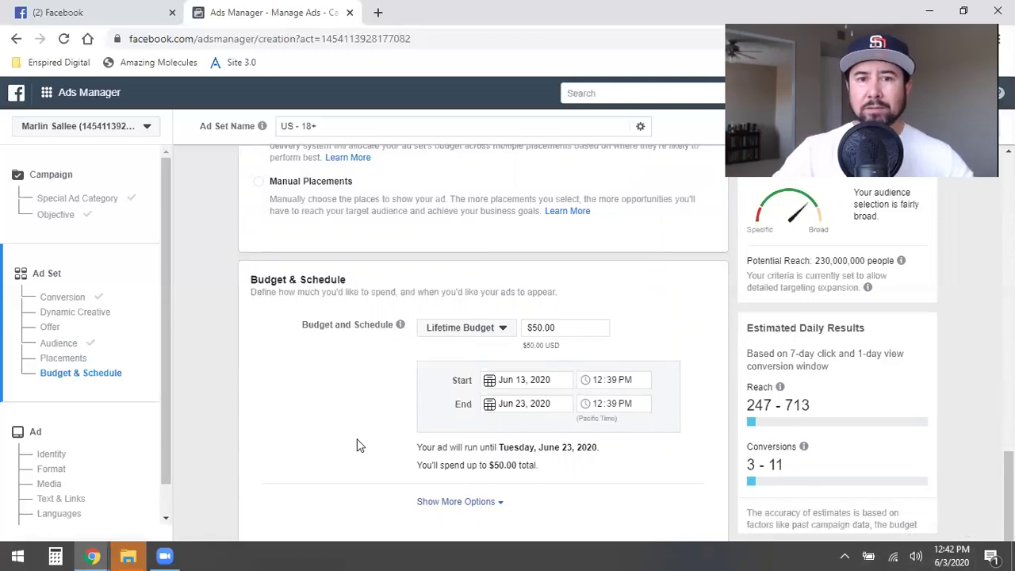
Set the ad set's schedule to start on June 4, 2020 at 6:00 AM.
{"action": "left_click", "coordinate": [520, 379]}
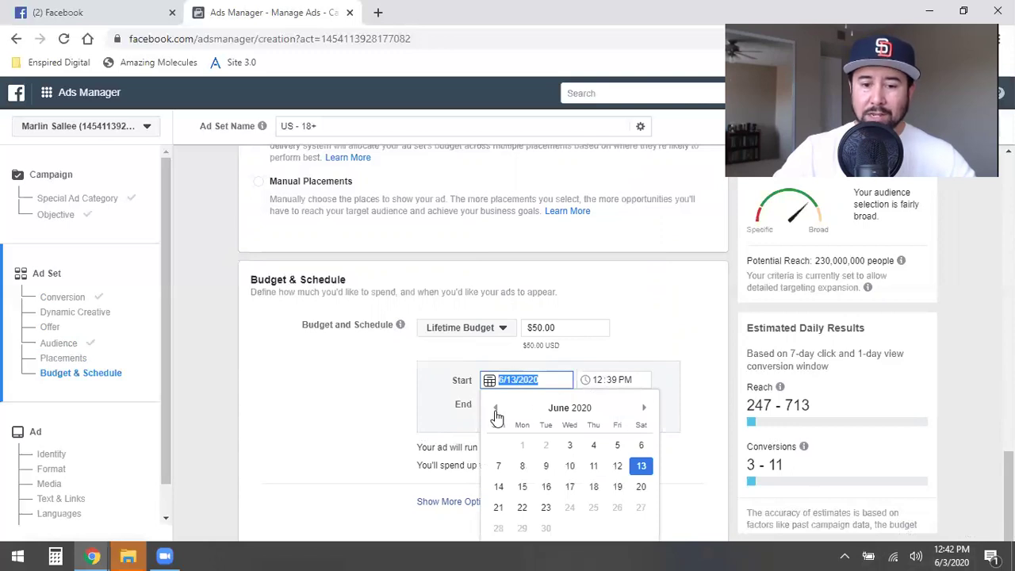
{"action": "left_click", "coordinate": [494, 408]}
{"action": "left_click", "coordinate": [644, 409]}
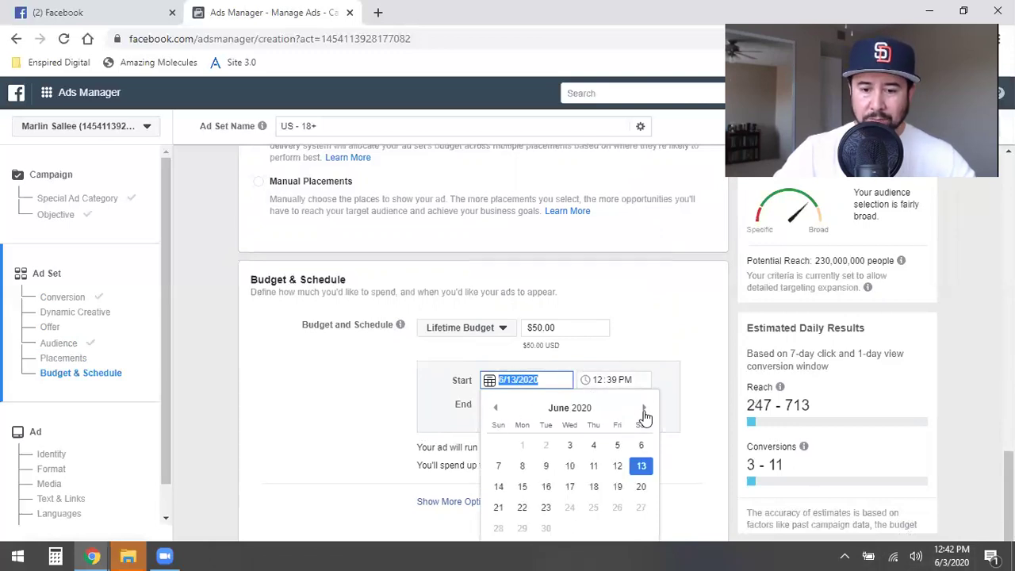
{"action": "left_click", "coordinate": [594, 447]}
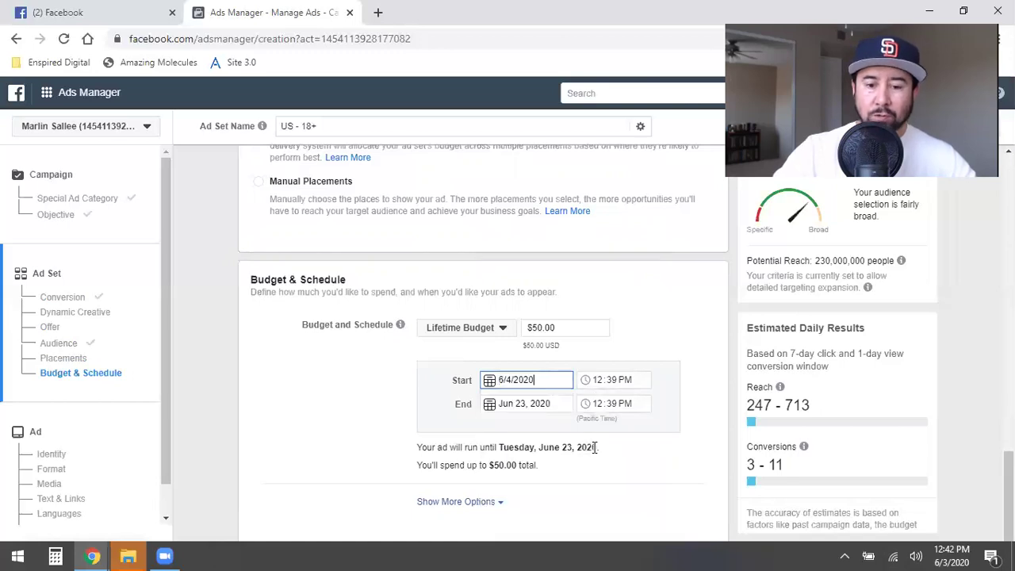
{"action": "left_click", "coordinate": [601, 382]}
{"action": "type", "text": "6:"}
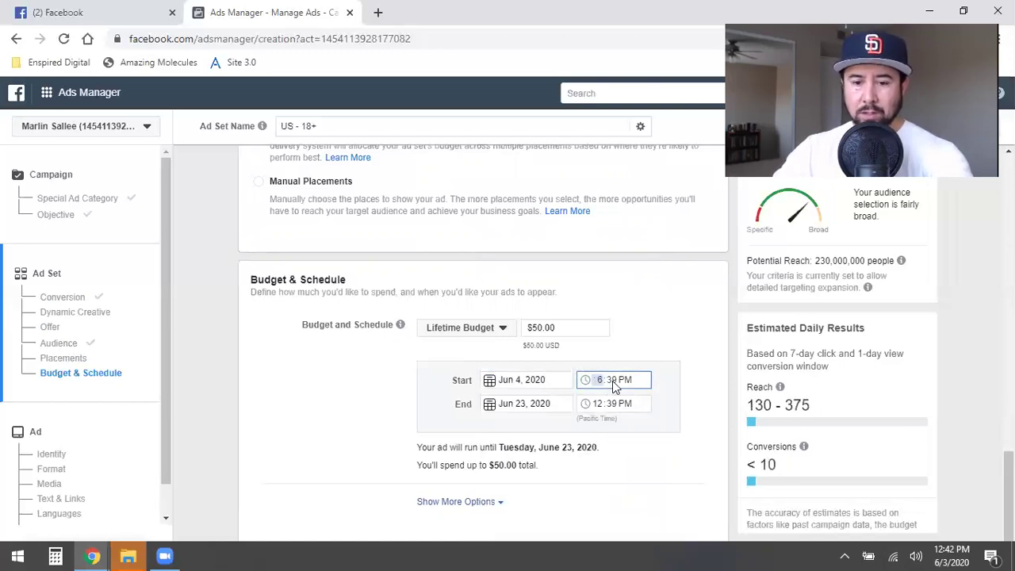
{"action": "type", "text": "00"}
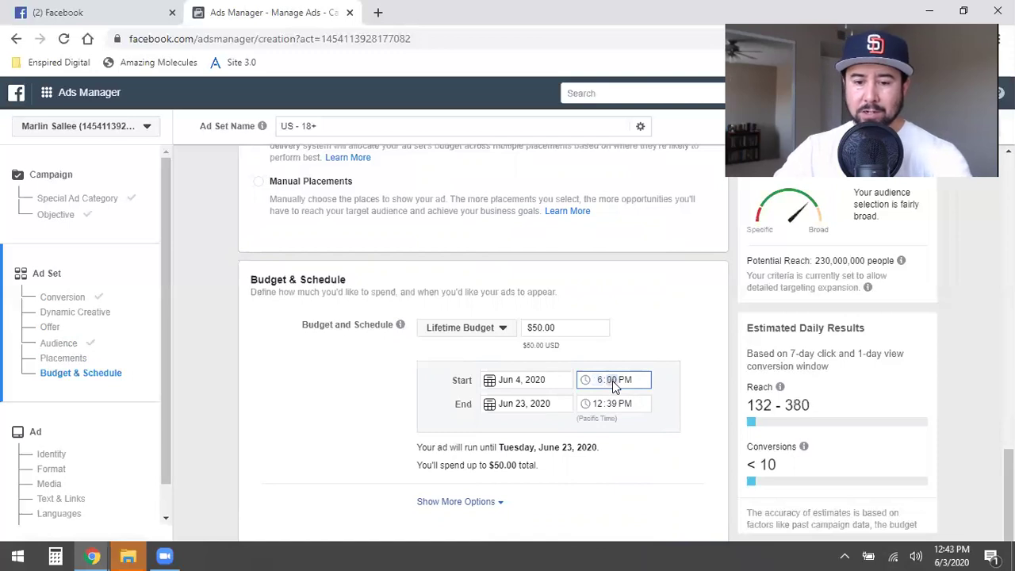
{"action": "left_click", "coordinate": [626, 380]}
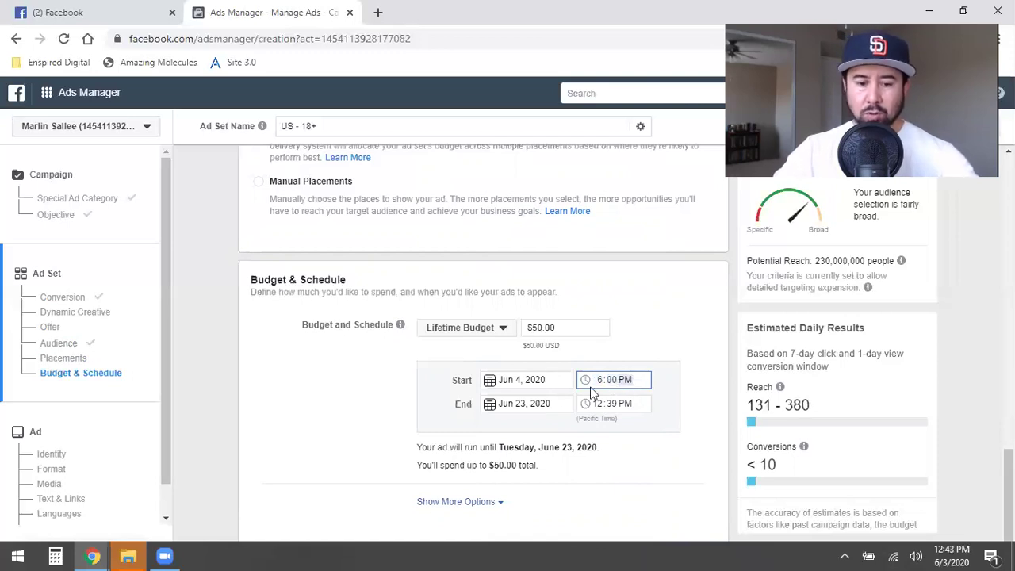
{"action": "left_click", "coordinate": [330, 398]}
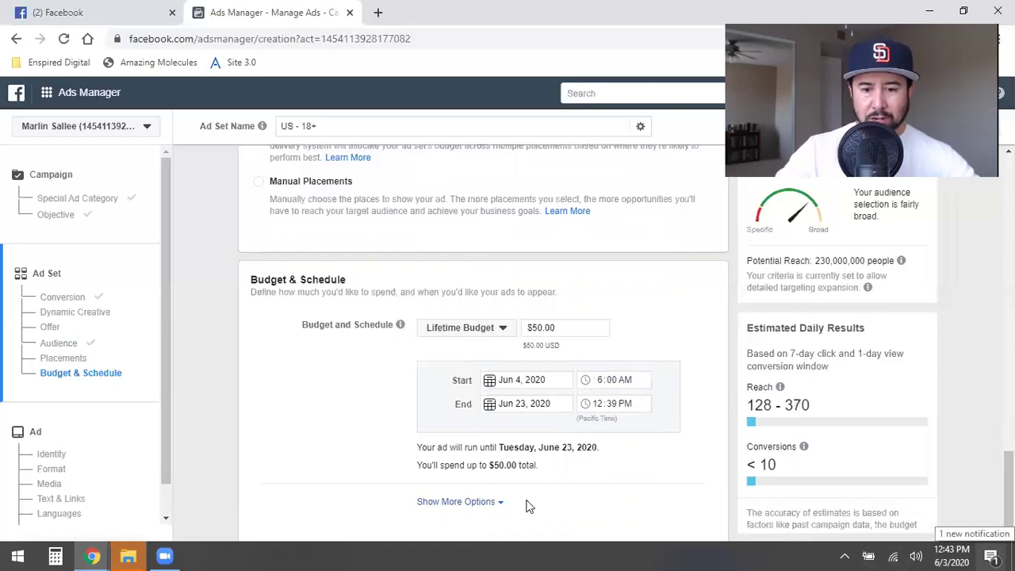
Set the ad set's schedule to end on June 14, 2020 at 6:00 AM.
{"action": "left_click", "coordinate": [505, 405]}
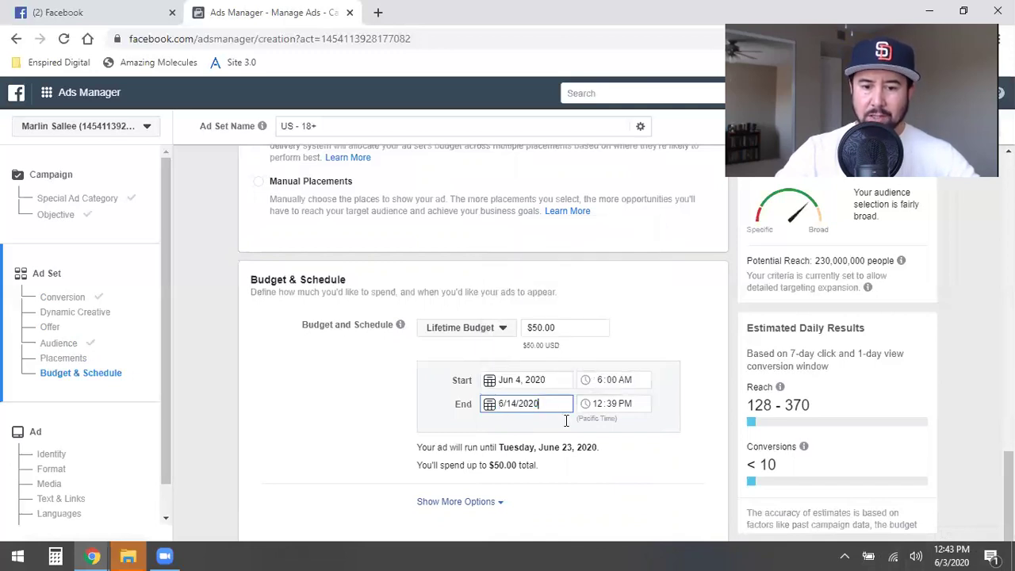
{"action": "left_click", "coordinate": [599, 407]}
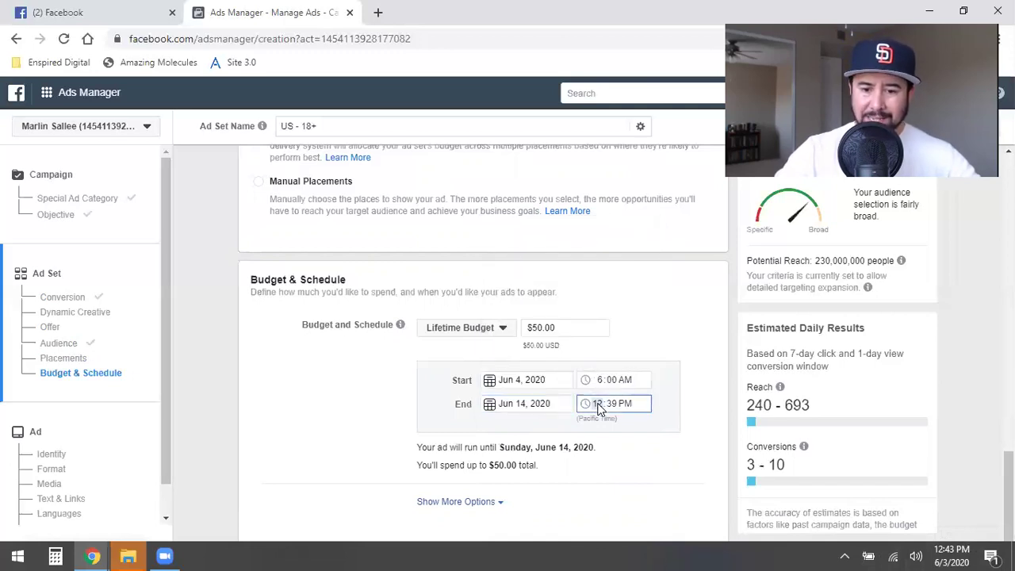
{"action": "type", "text": "6"}
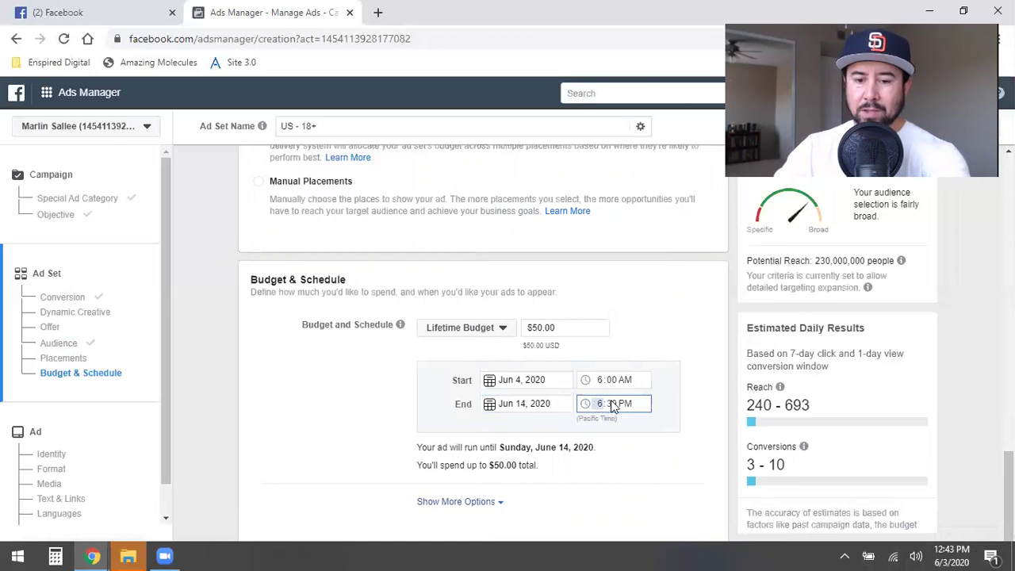
{"action": "type", "text": "00"}
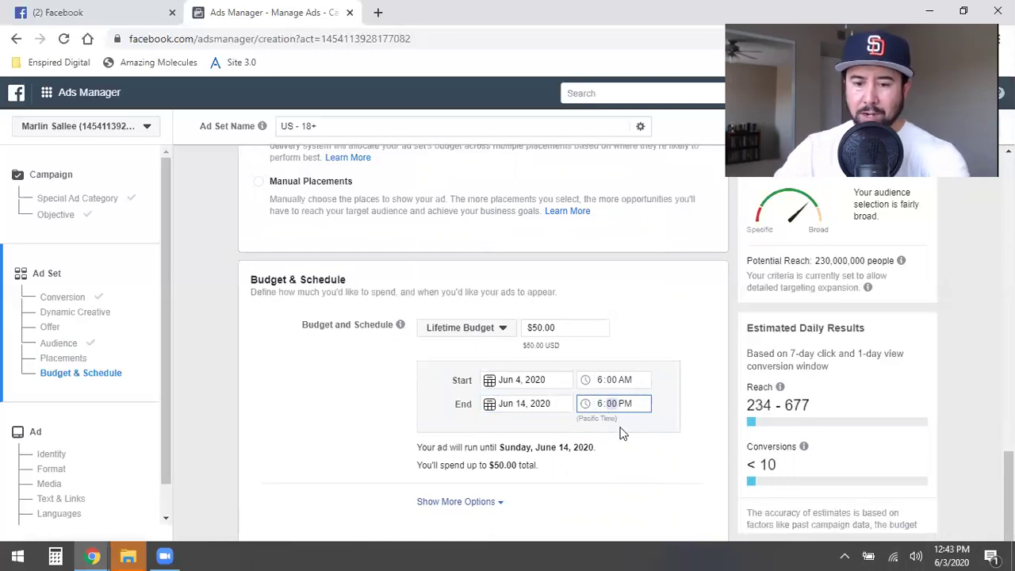
{"action": "type", "text": "a"}
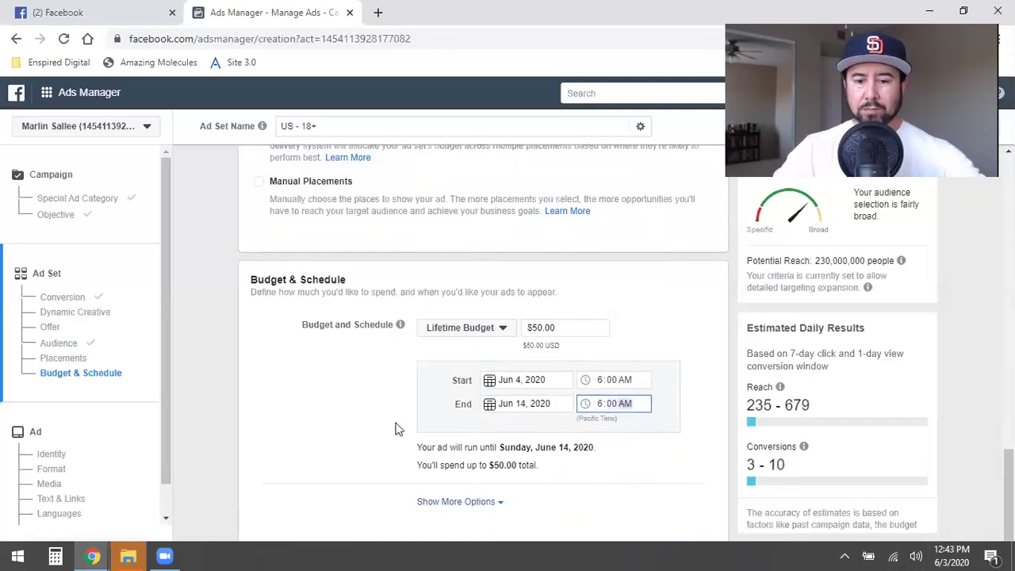
{"action": "left_click", "coordinate": [365, 429]}
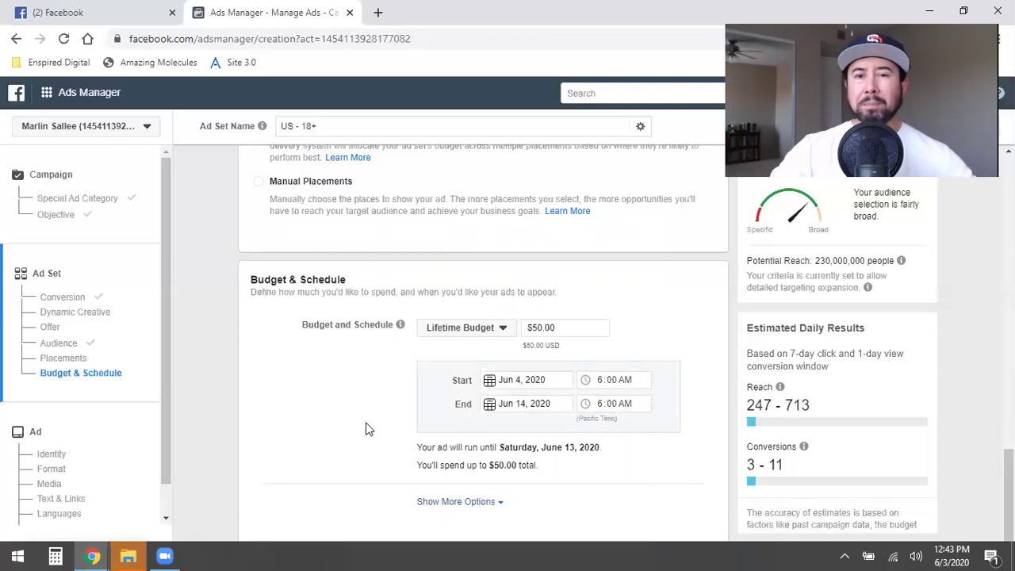